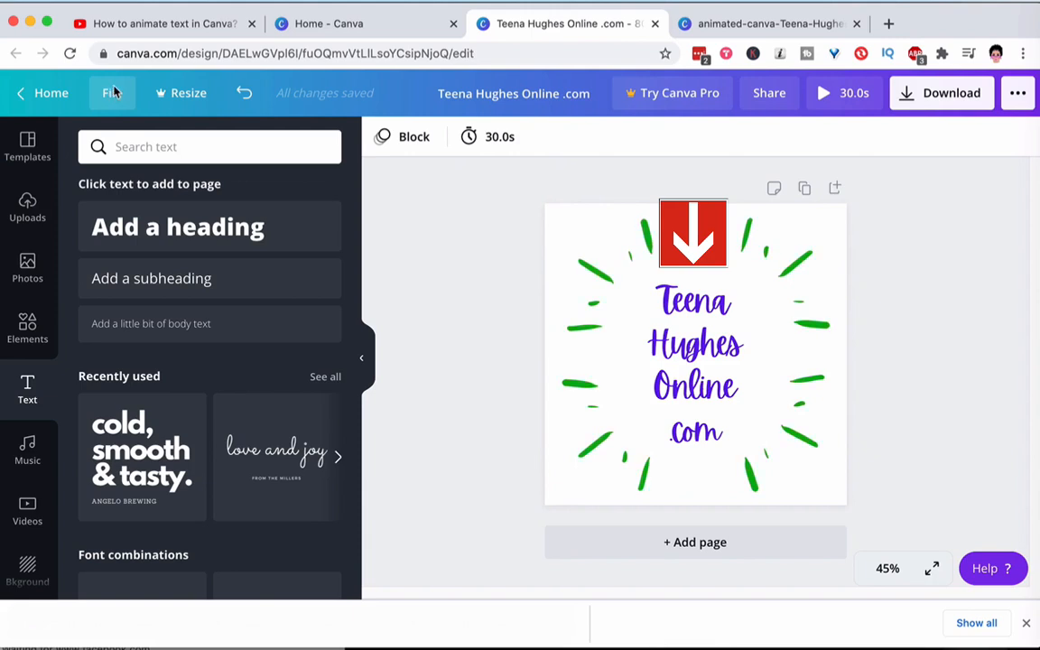
Create a new blank design with custom dimensions of 800 × 800 px.
{"action": "left_click", "coordinate": [112, 93]}
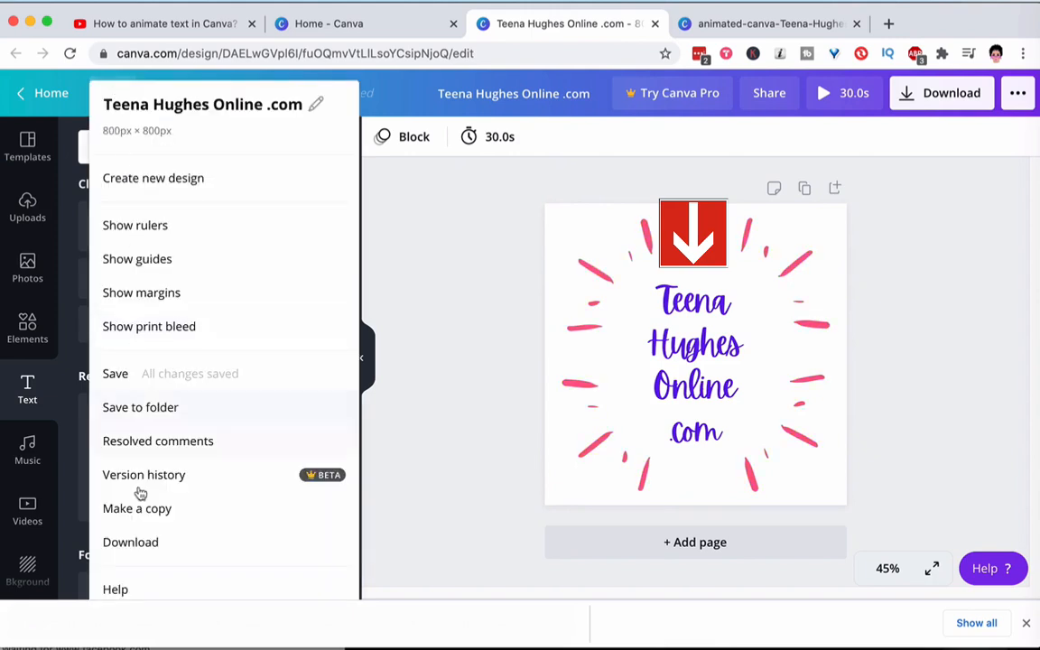
{"action": "left_click", "coordinate": [117, 178]}
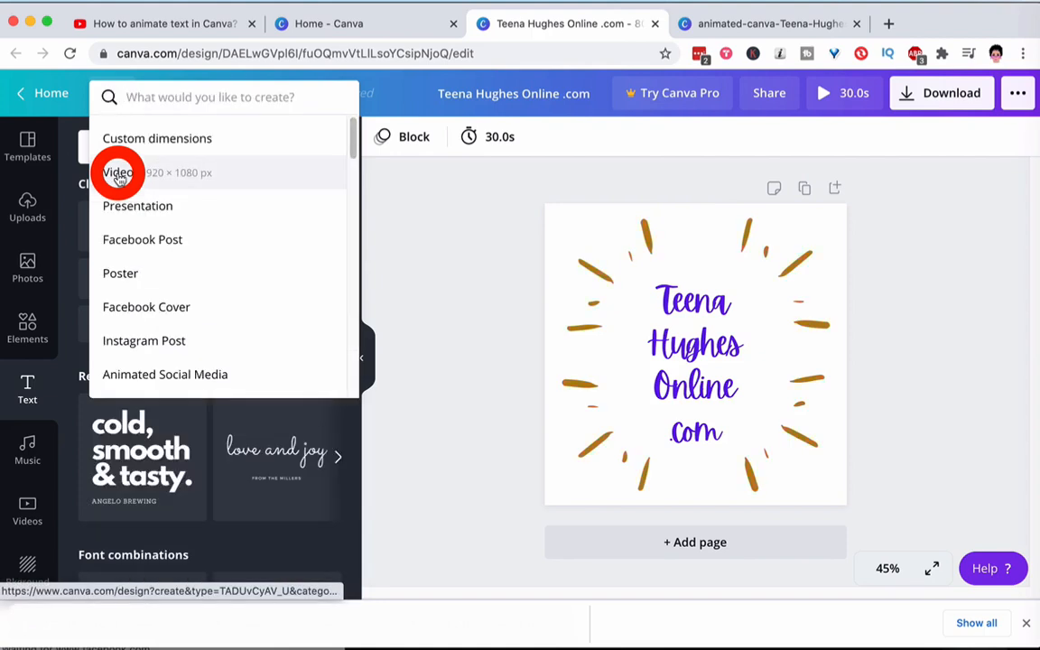
{"action": "left_click", "coordinate": [183, 138]}
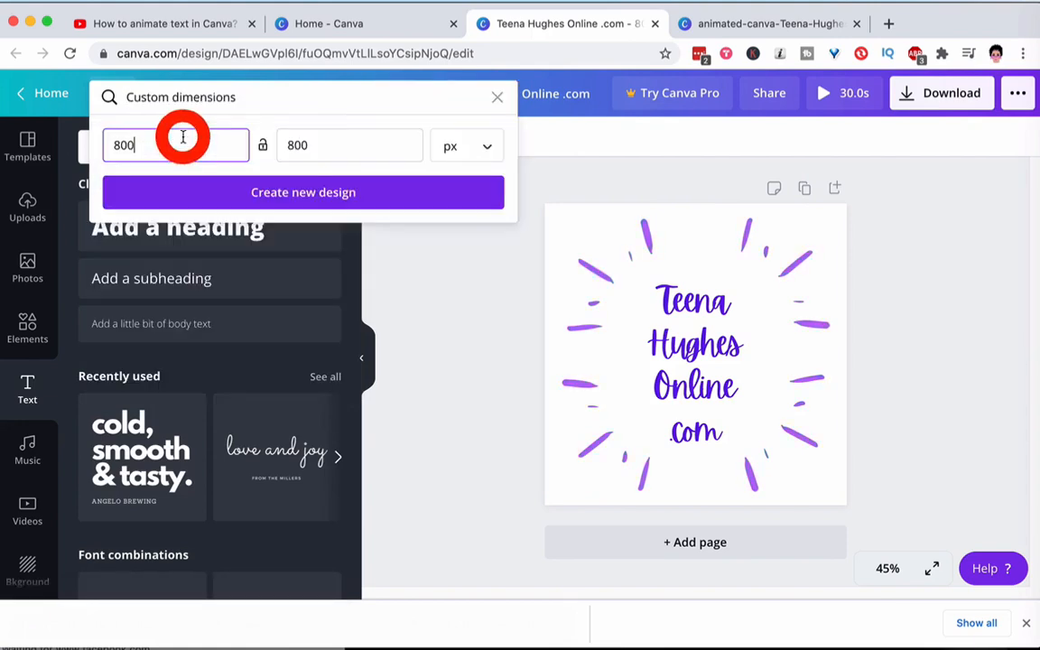
{"action": "left_click", "coordinate": [320, 194]}
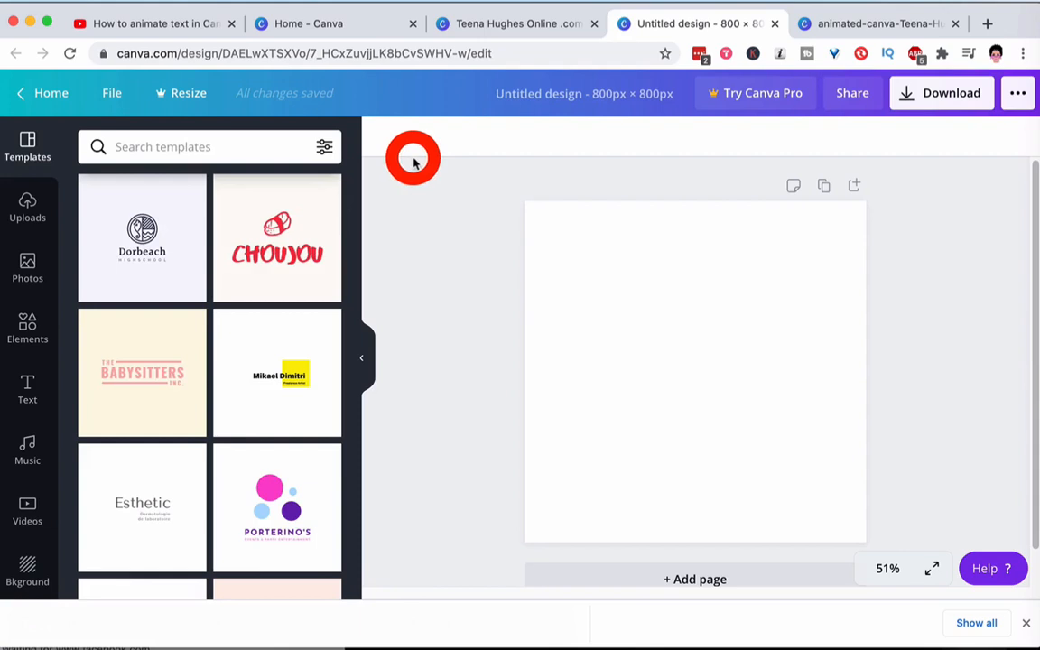
Add the recently used "cold, smooth & tasty." text combination, ungroup it and delete its "ANGELO BREWING" line.
{"action": "left_click", "coordinate": [28, 387]}
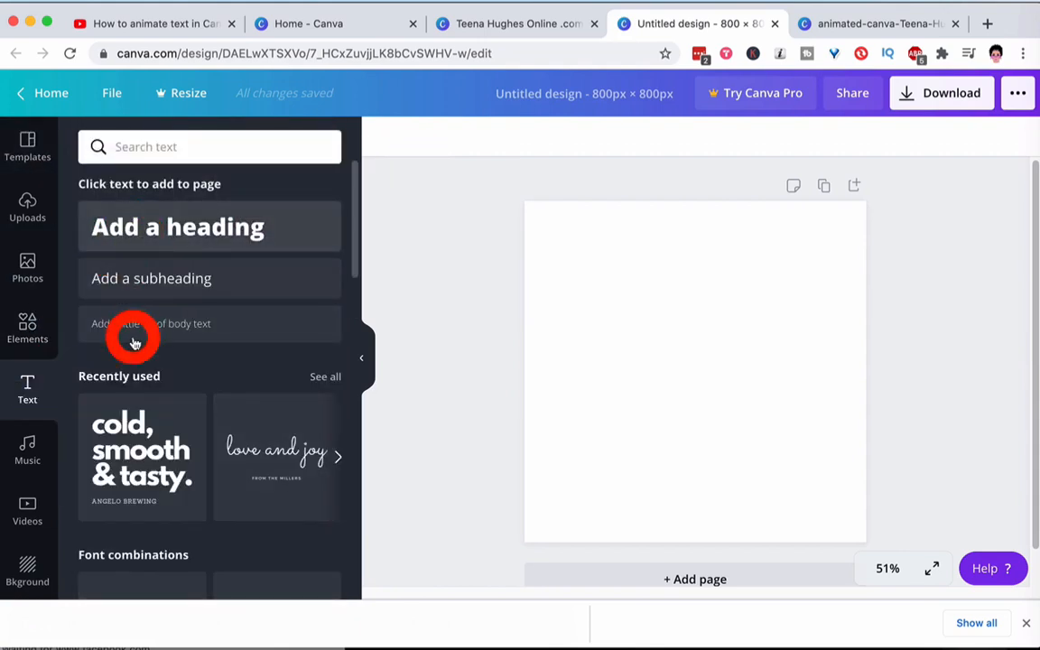
{"action": "left_click", "coordinate": [133, 428]}
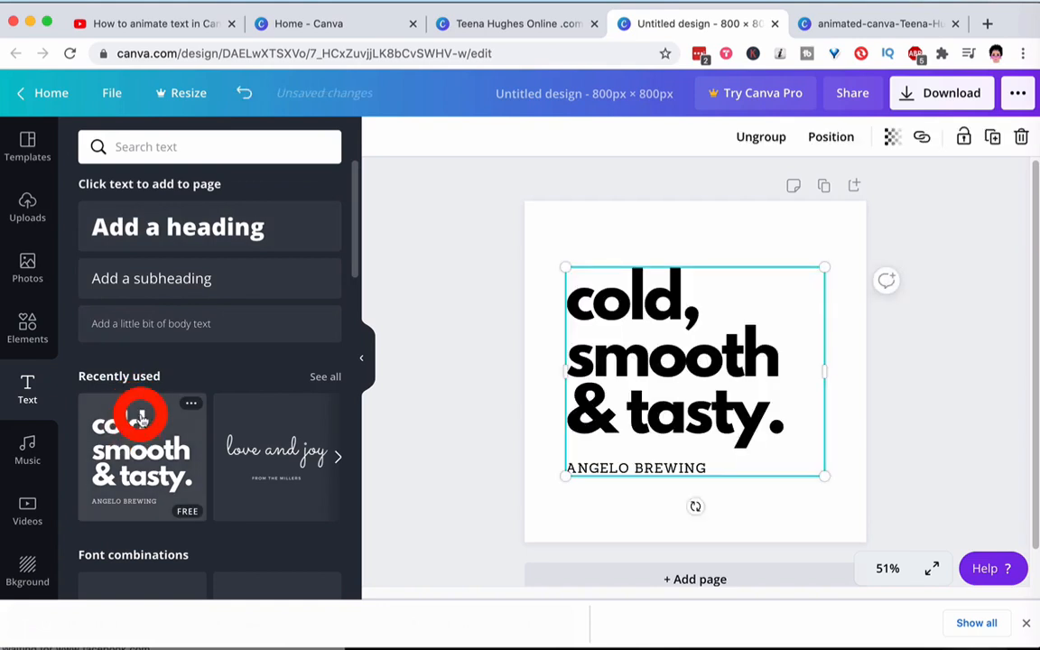
{"action": "left_click", "coordinate": [756, 138]}
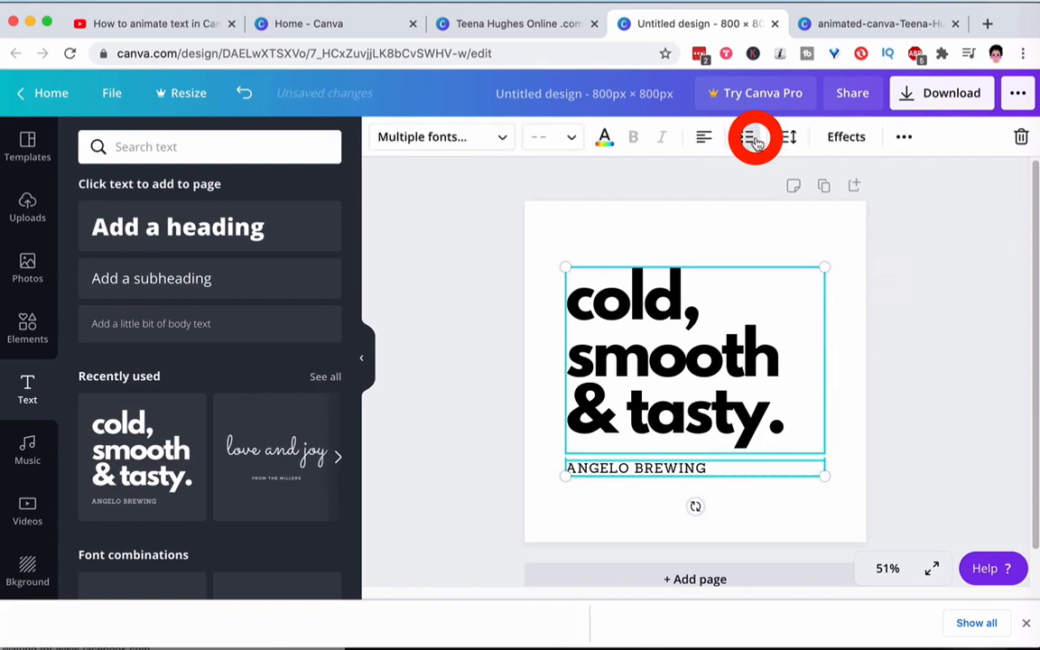
{"action": "left_click", "coordinate": [599, 497]}
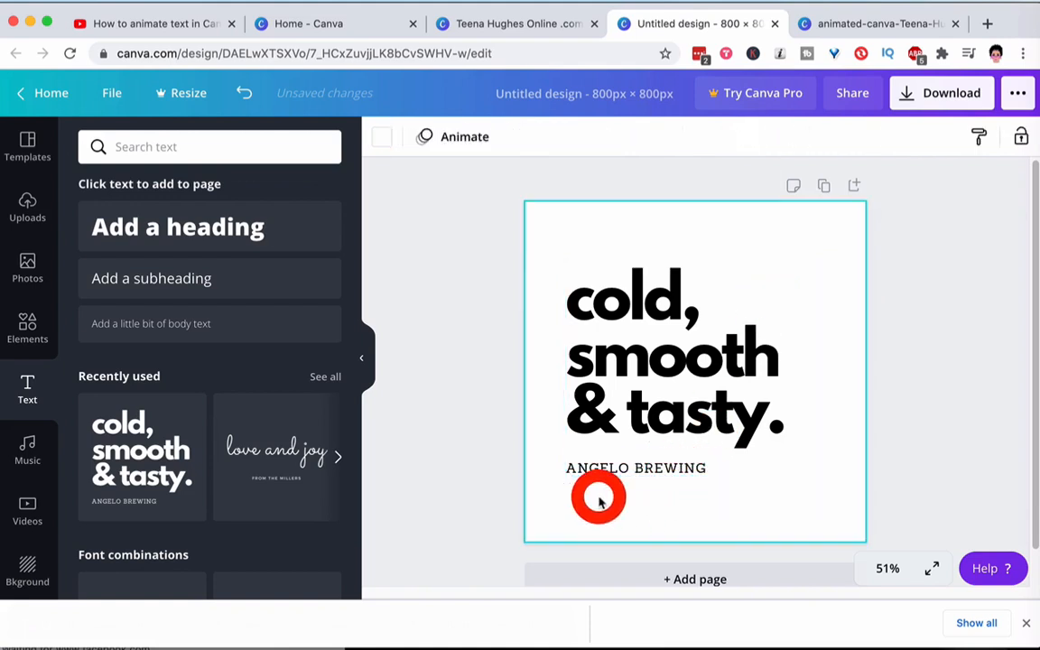
{"action": "left_click", "coordinate": [599, 468]}
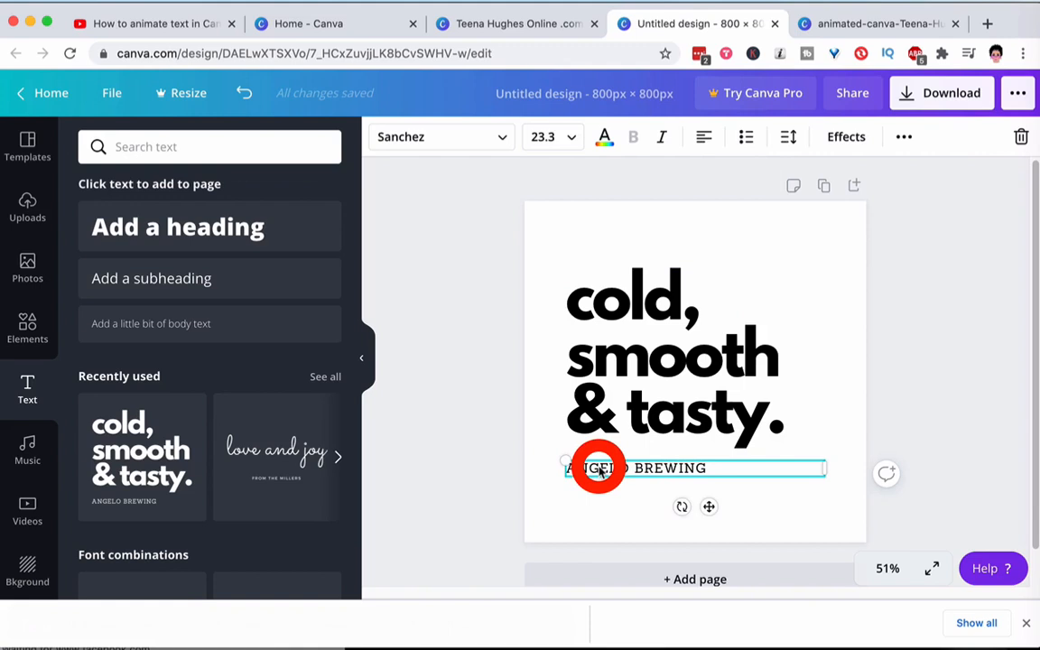
{"action": "key", "text": "Delete"}
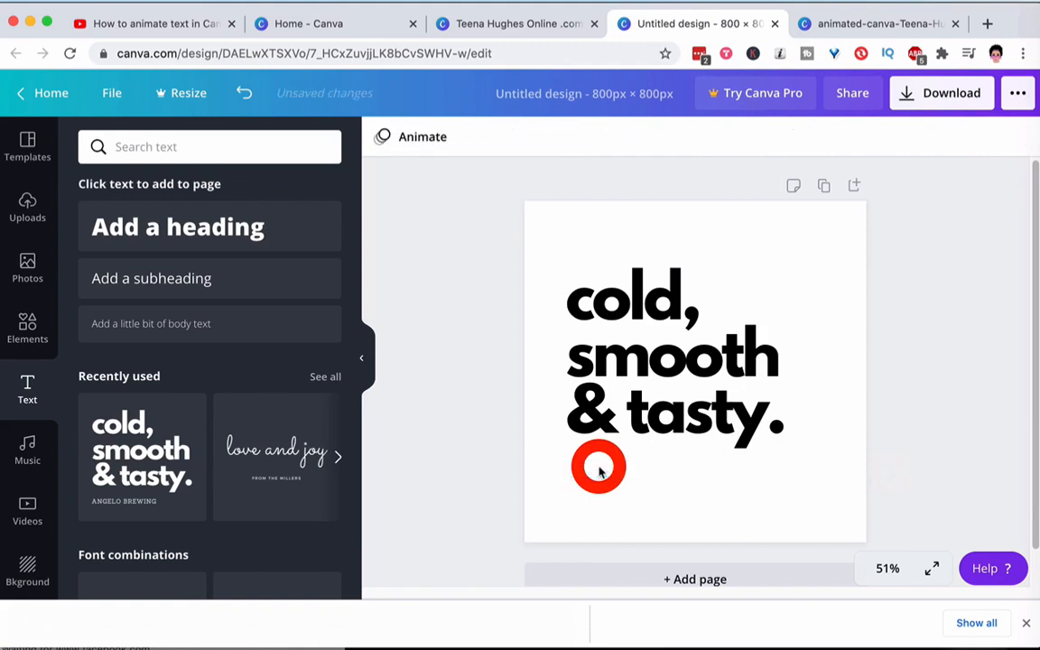
Replace the heading text with the site owner's web name on four lines: first name, surname, "Online" and ".com".
{"action": "left_click", "coordinate": [632, 353]}
{"action": "double_click", "coordinate": [635, 357]}
{"action": "triple_click", "coordinate": [635, 357]}
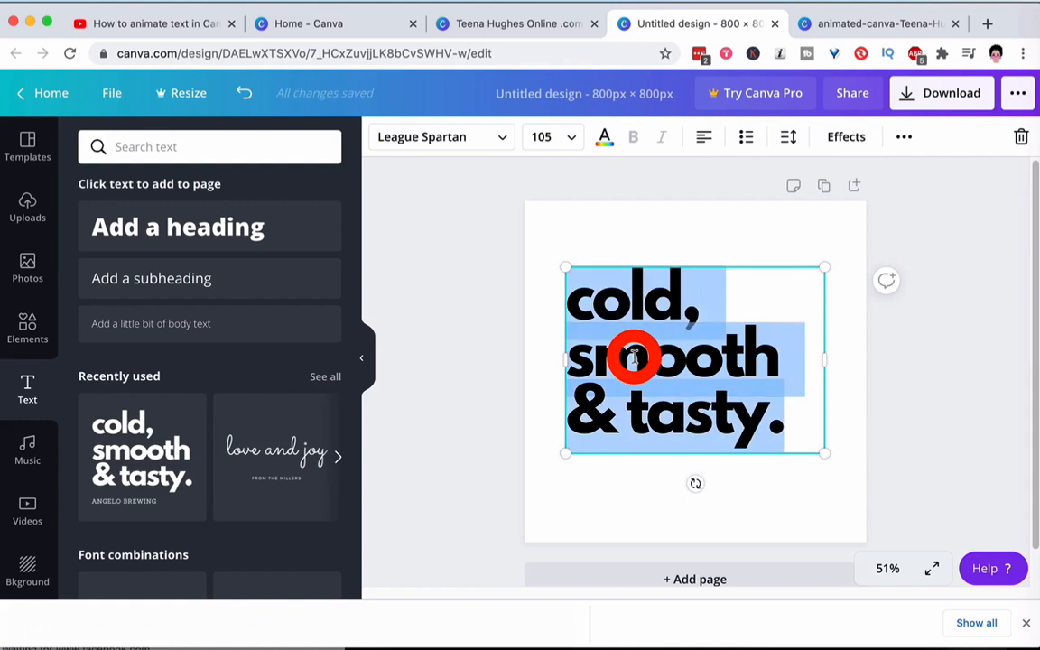
{"action": "type", "text": "Teena"}
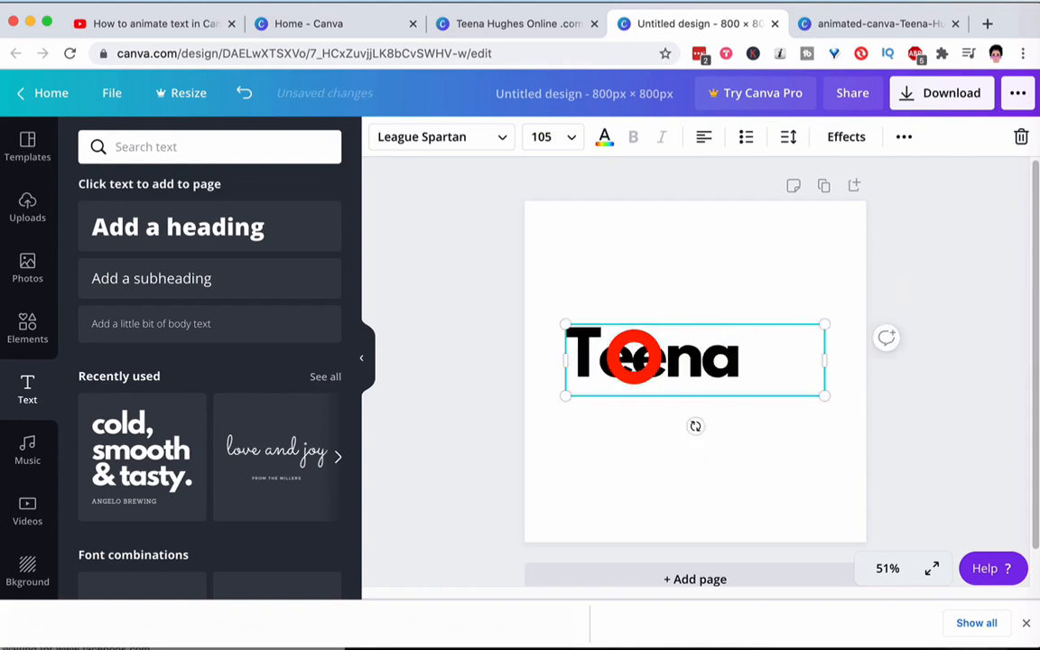
{"action": "key", "text": "Return"}
{"action": "type", "text": "Hughes"}
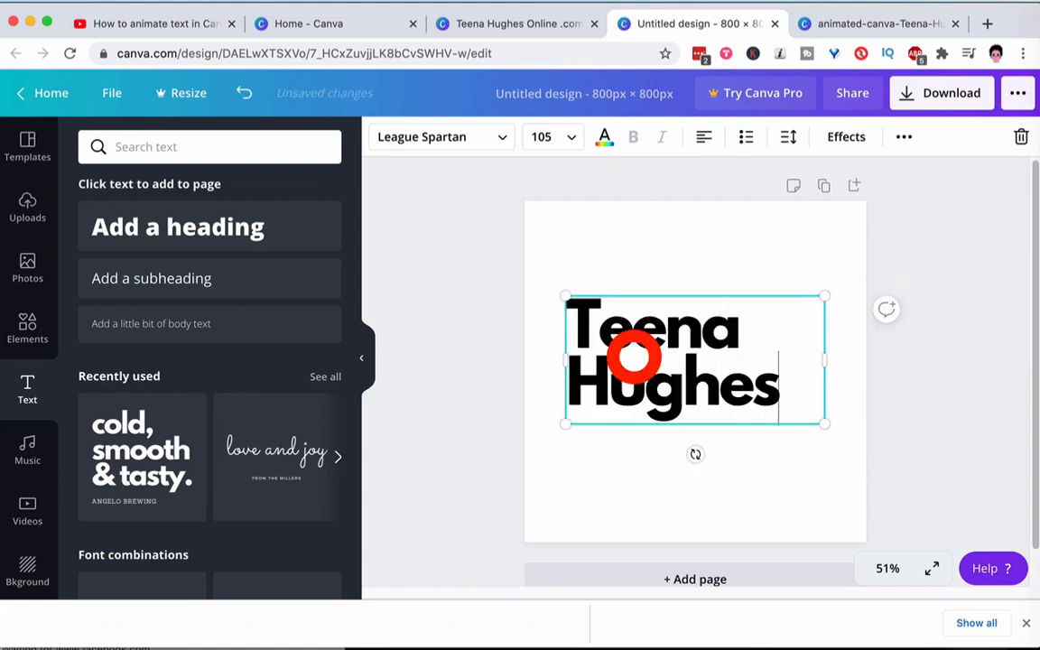
{"action": "key", "text": "Return"}
{"action": "type", "text": "Online"}
{"action": "key", "text": "Return"}
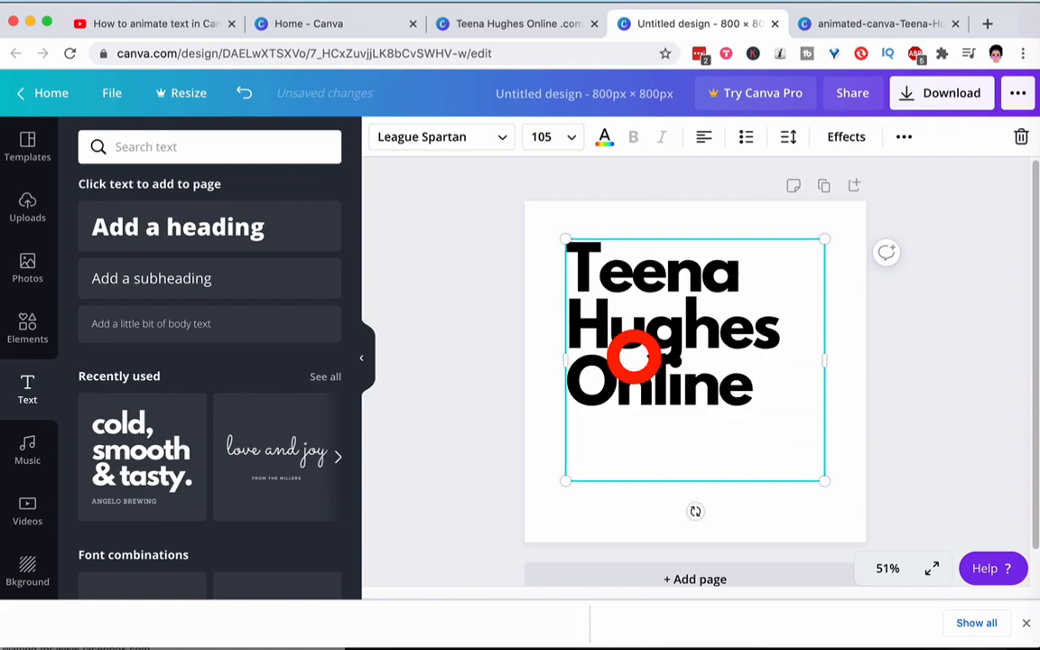
{"action": "type", "text": ".com"}
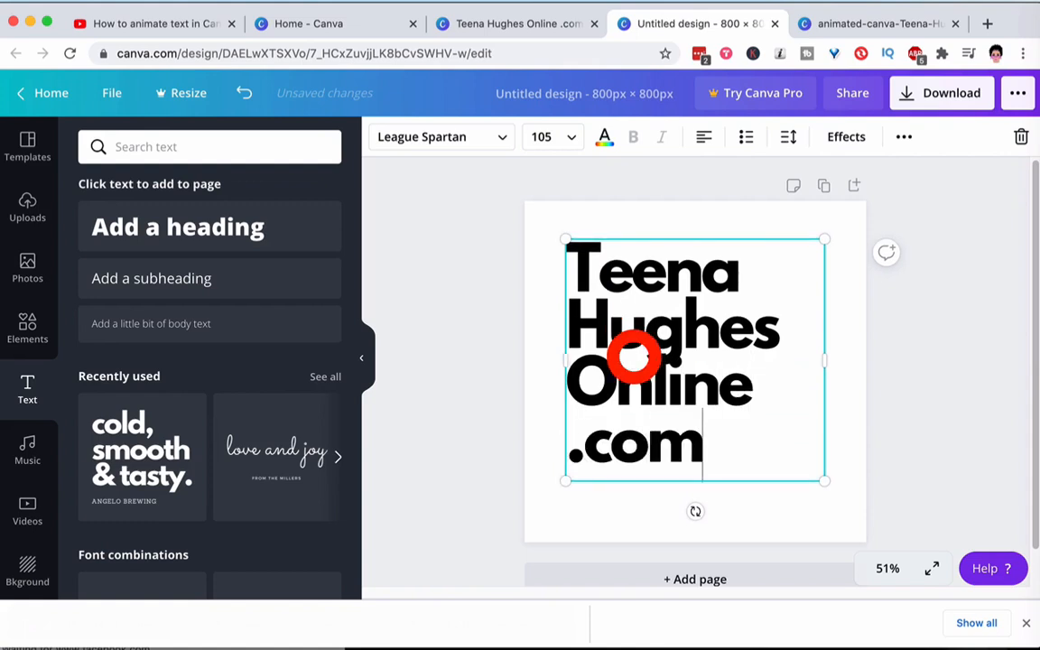
Centre-align all four lines of the heading and change their font to Aprila Bold.
{"action": "key", "text": "super+a"}
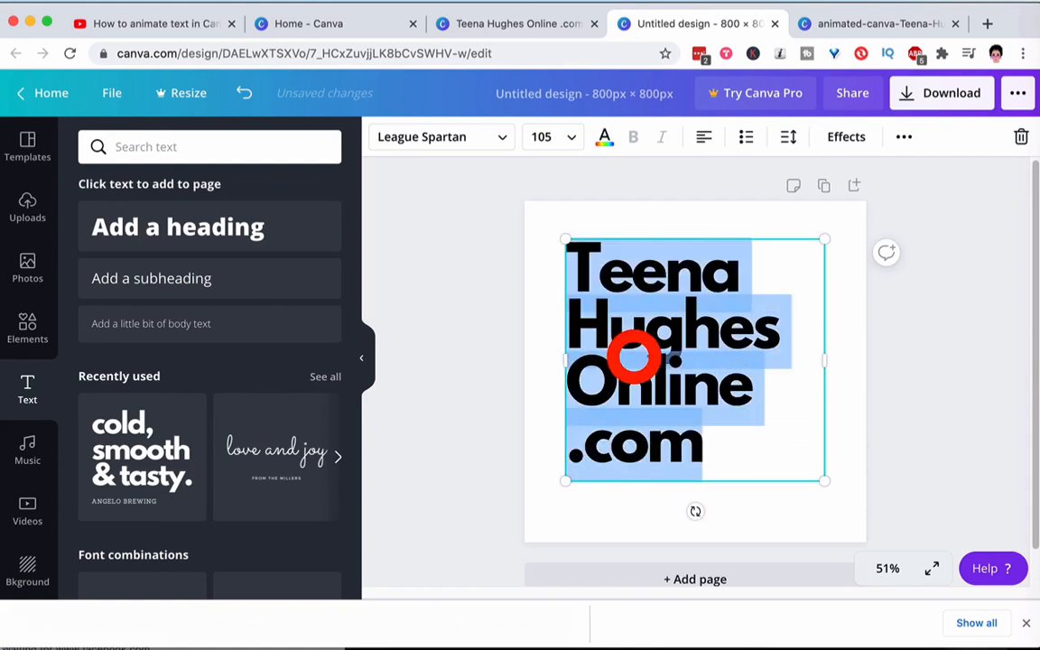
{"action": "left_click", "coordinate": [703, 137]}
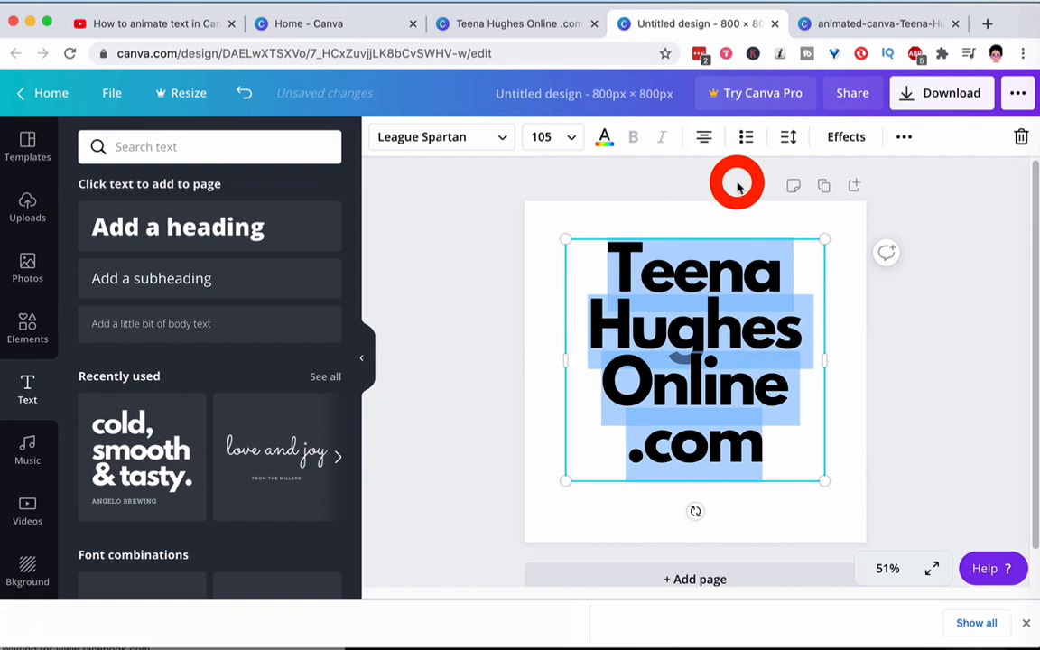
{"action": "left_click", "coordinate": [435, 137]}
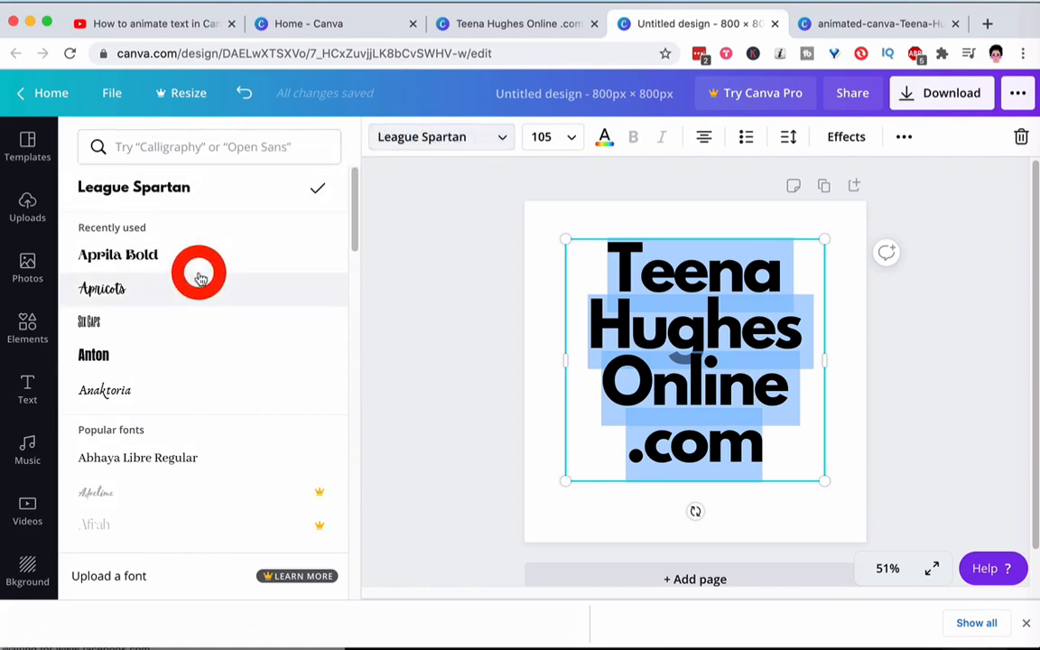
{"action": "left_click", "coordinate": [124, 257]}
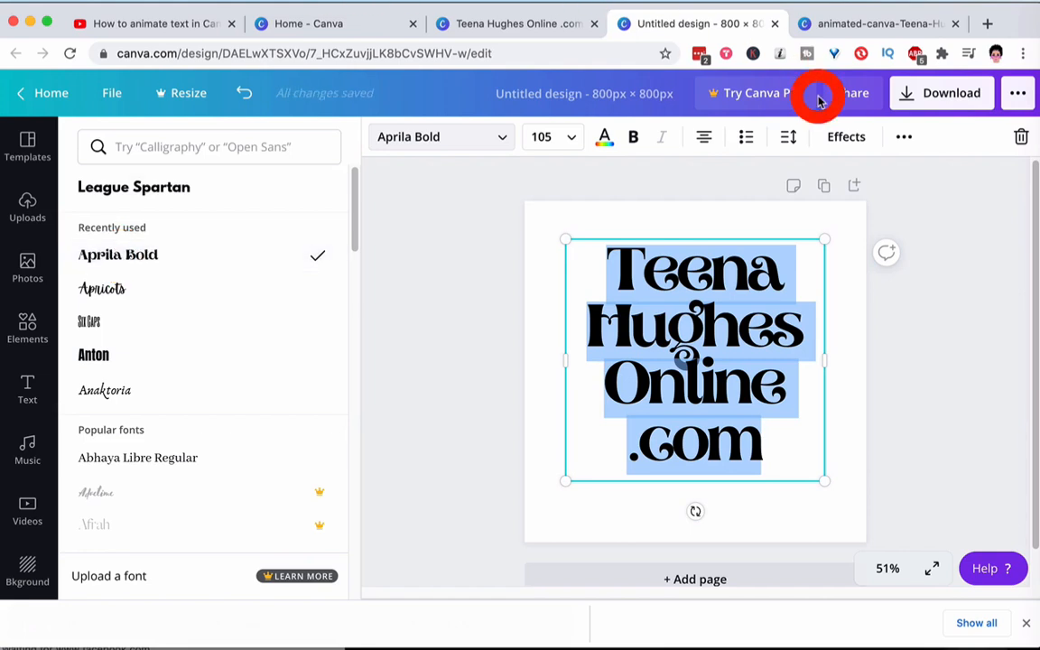
Increase the heading's line height and recolour the text with the default light purple.
{"action": "left_click", "coordinate": [788, 137]}
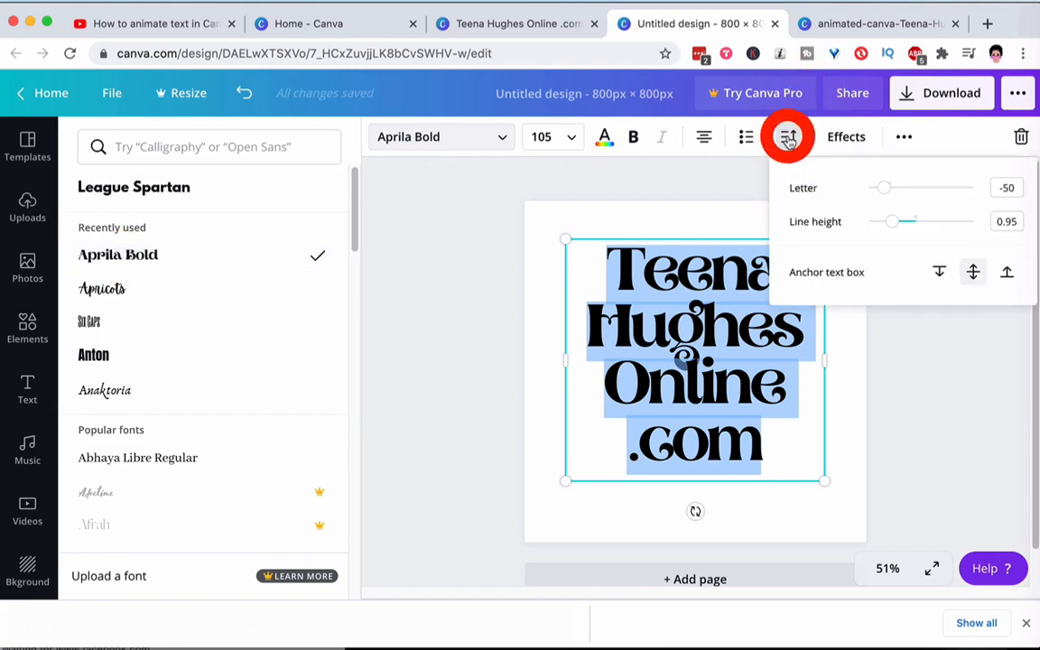
{"action": "left_click_drag", "start_coordinate": [891, 214], "coordinate": [907, 227]}
{"action": "left_click", "coordinate": [886, 346]}
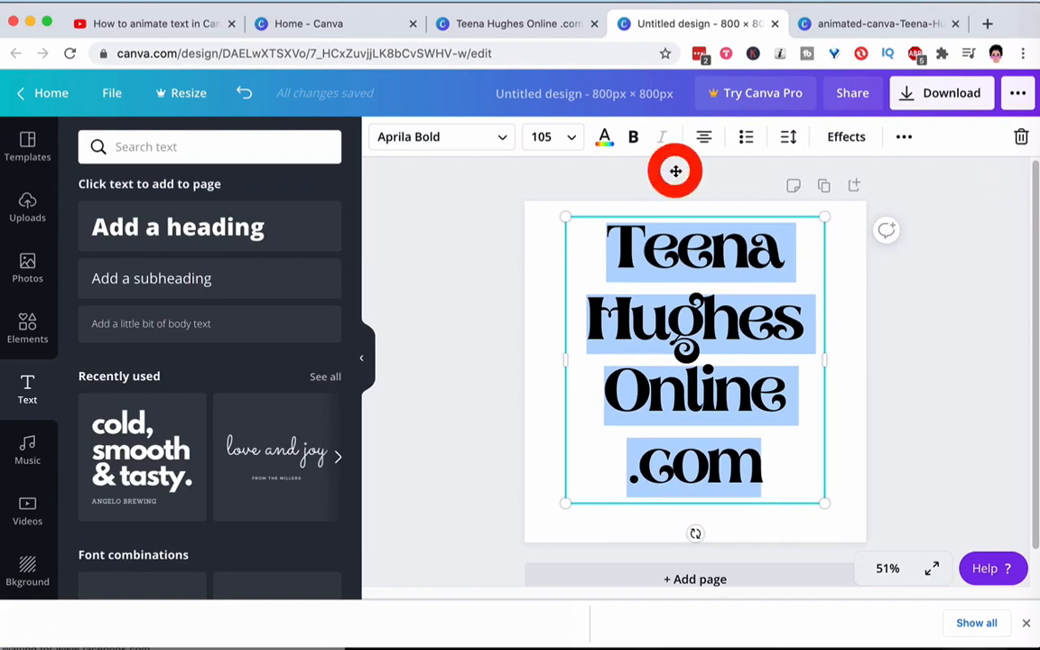
{"action": "left_click", "coordinate": [605, 137]}
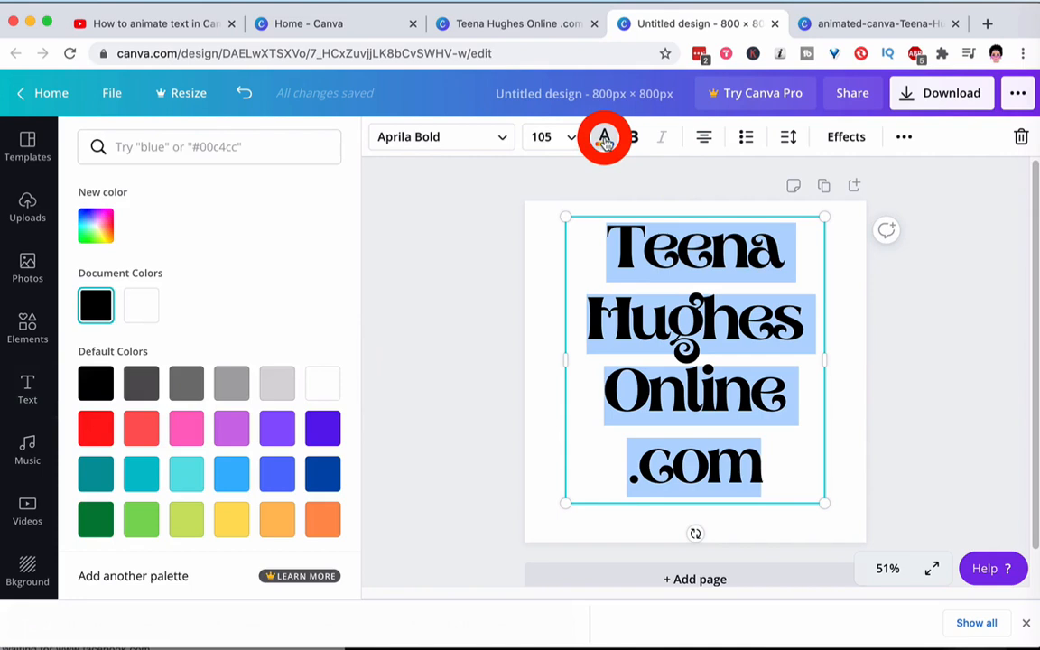
{"action": "left_click", "coordinate": [278, 431]}
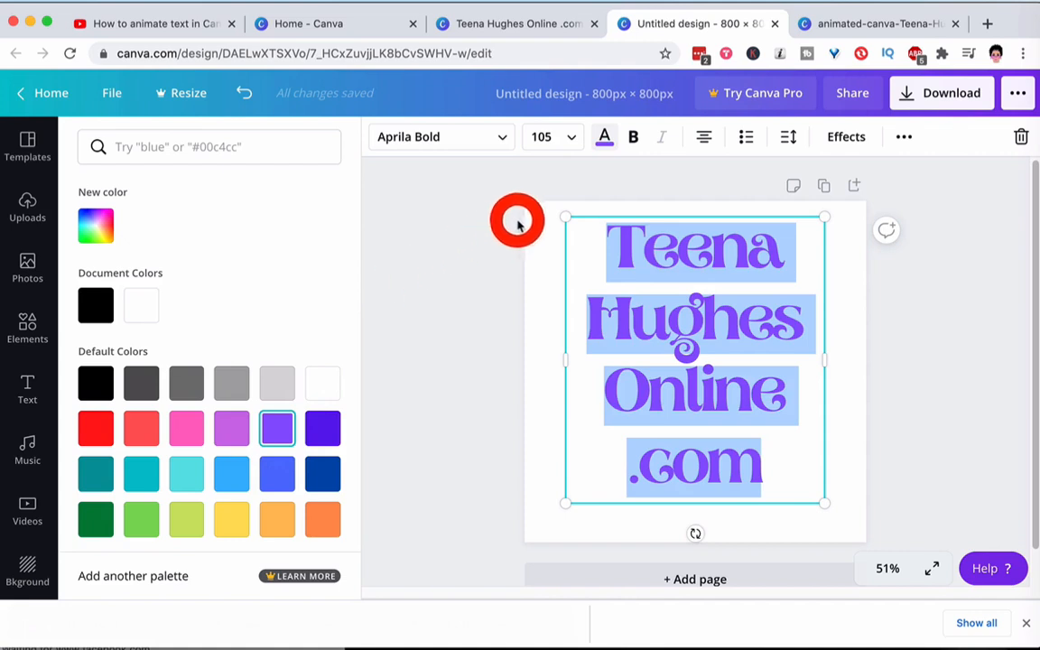
Shrink the heading text box proportionally to font size 85.5 and centre it on the page.
{"action": "left_click_drag", "start_coordinate": [563, 217], "coordinate": [600, 281]}
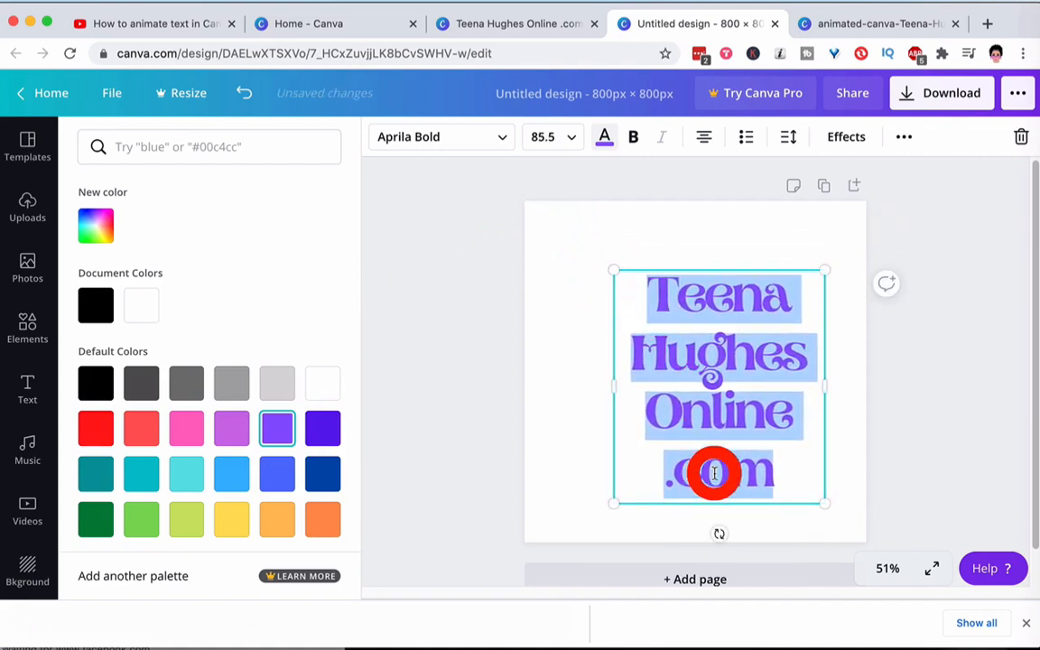
{"action": "left_click_drag", "start_coordinate": [664, 504], "coordinate": [644, 493]}
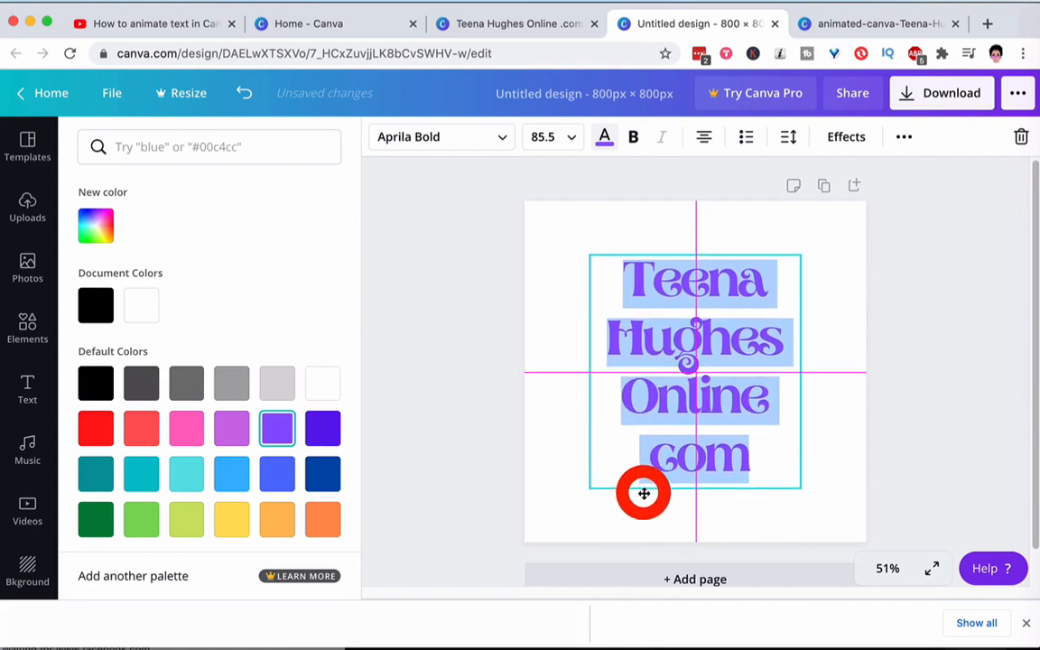
{"action": "mouse_move", "coordinate": [644, 493]}
{"action": "left_mouse_down"}
{"action": "mouse_move", "coordinate": [639, 443]}
{"action": "mouse_move", "coordinate": [647, 509]}
{"action": "mouse_move", "coordinate": [641, 492]}
{"action": "left_mouse_up"}
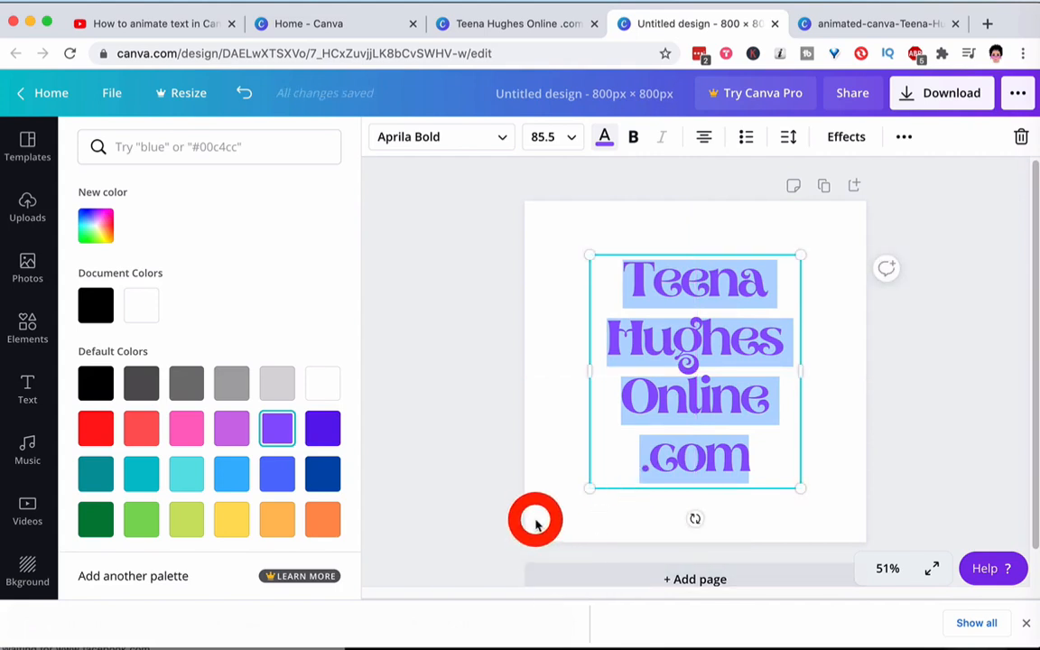
{"action": "left_click", "coordinate": [536, 521]}
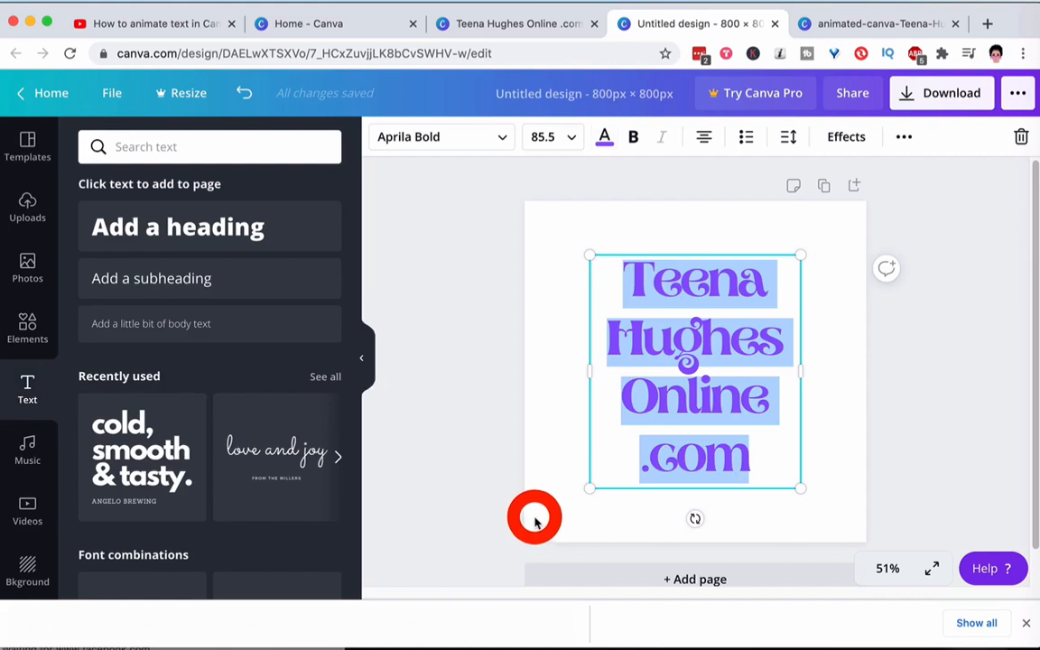
Search the elements library for "sticker sparkle" and look through the results for a decoration to surround the heading.
{"action": "left_click", "coordinate": [28, 331]}
{"action": "left_click", "coordinate": [124, 142]}
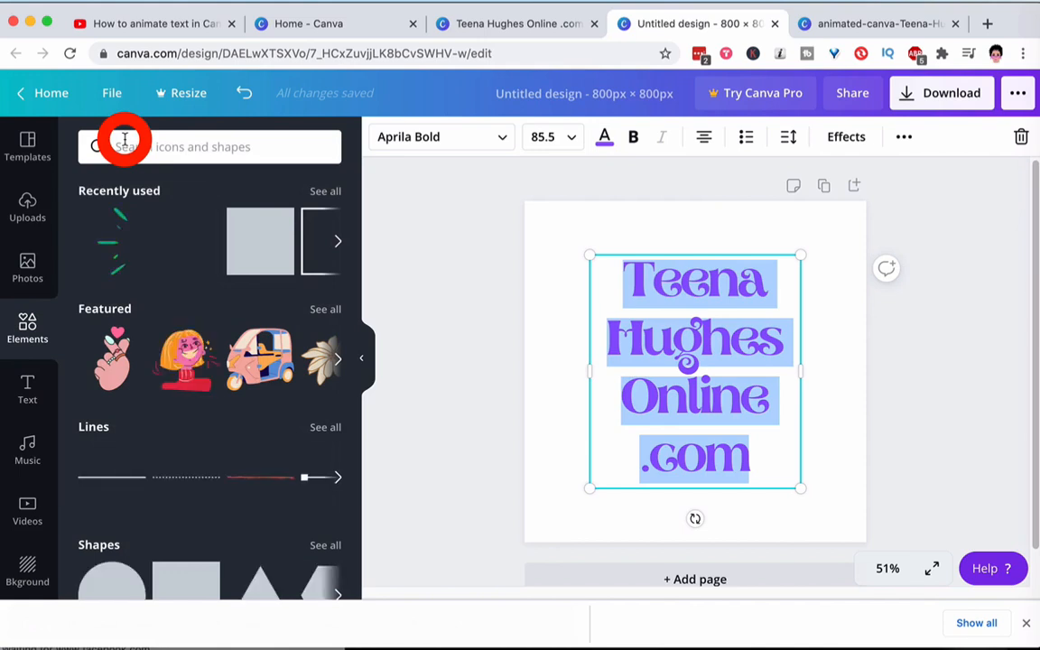
{"action": "left_click", "coordinate": [124, 143]}
{"action": "type", "text": "stick"}
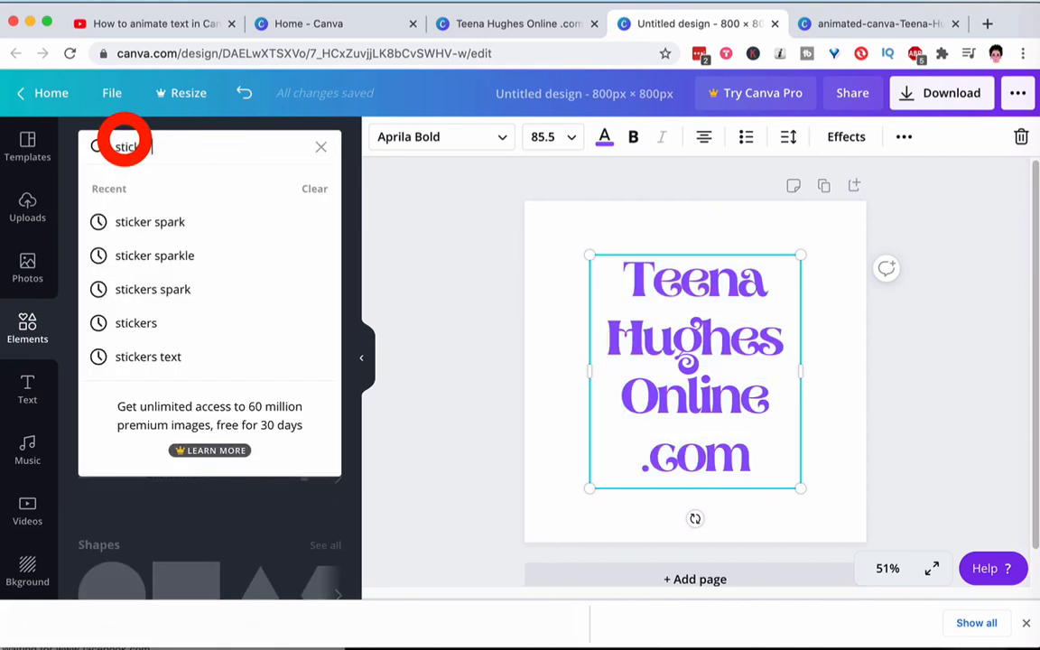
{"action": "type", "text": "er sparkle"}
{"action": "key", "text": "Return"}
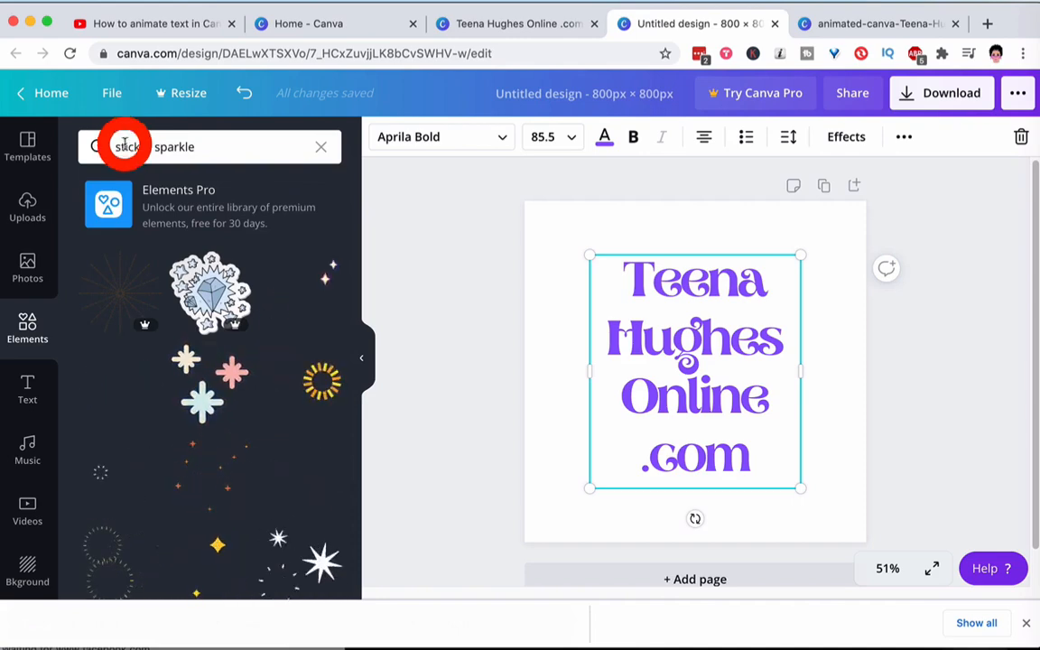
{"action": "scroll", "coordinate": [113, 312], "scroll_direction": "down", "scroll_amount": 2}
{"action": "scroll", "coordinate": [116, 316], "scroll_direction": "down", "scroll_amount": 5}
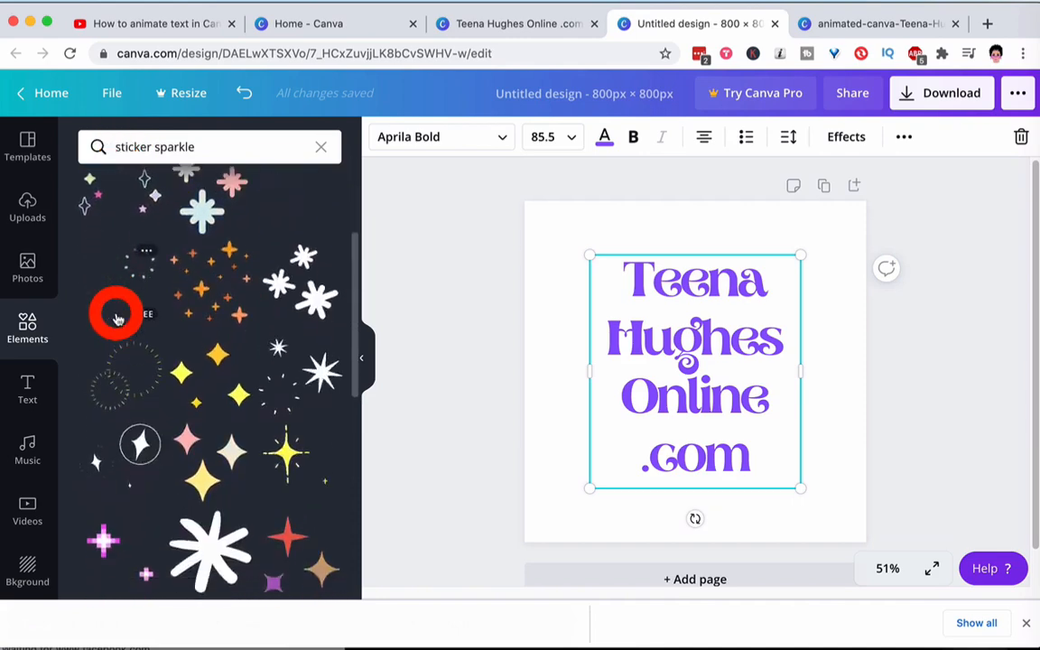
{"action": "scroll", "coordinate": [115, 318], "scroll_direction": "down", "scroll_amount": 5}
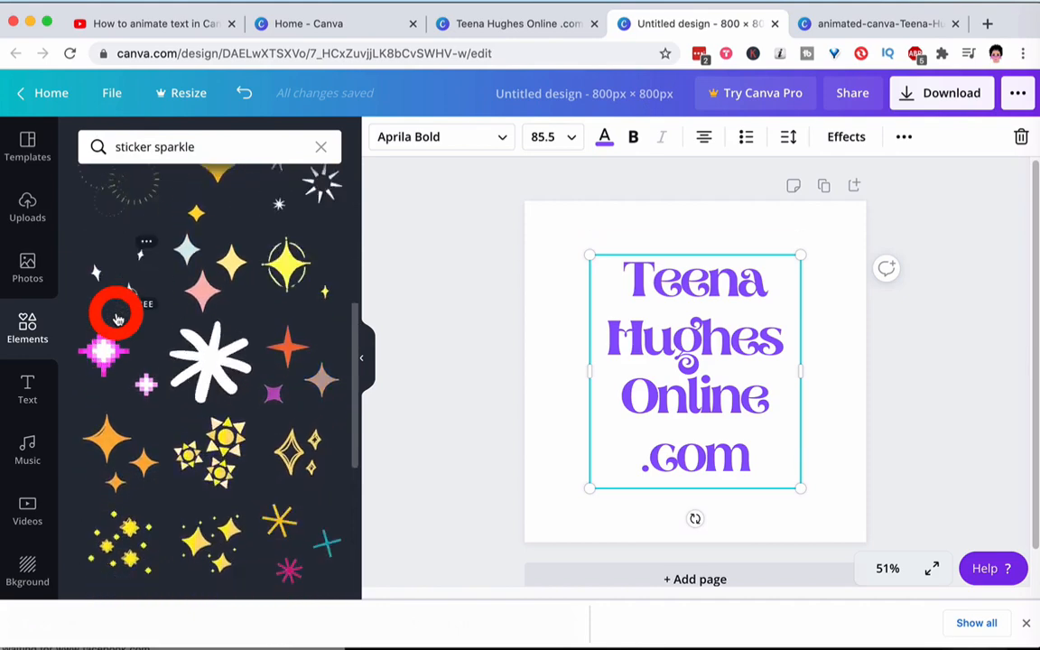
{"action": "scroll", "coordinate": [116, 318], "scroll_direction": "down", "scroll_amount": 6}
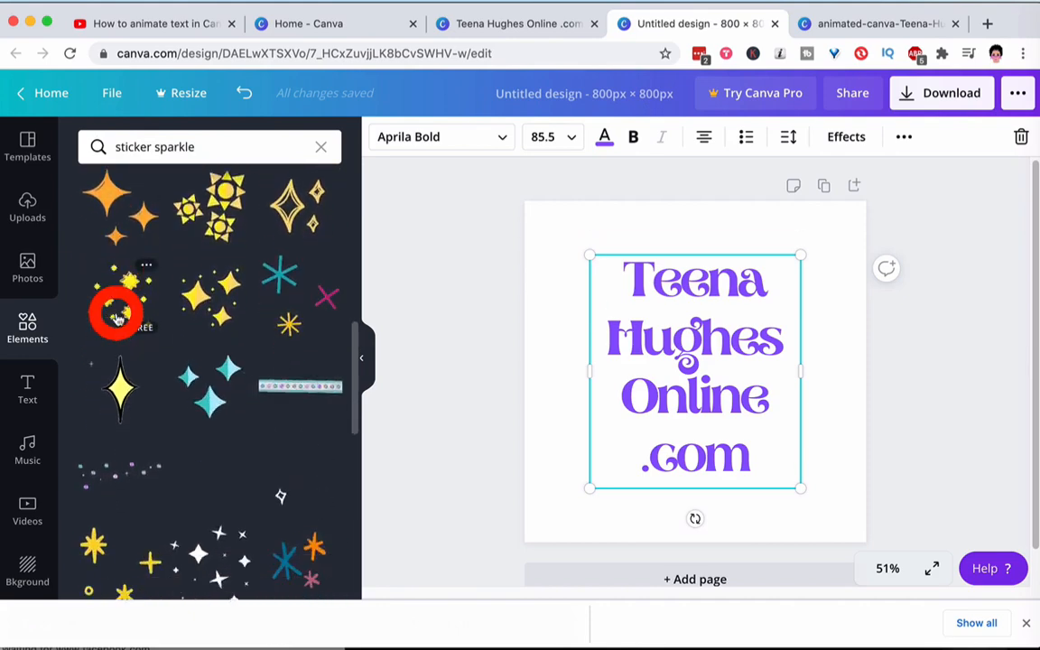
{"action": "scroll", "coordinate": [116, 316], "scroll_direction": "up", "scroll_amount": 7}
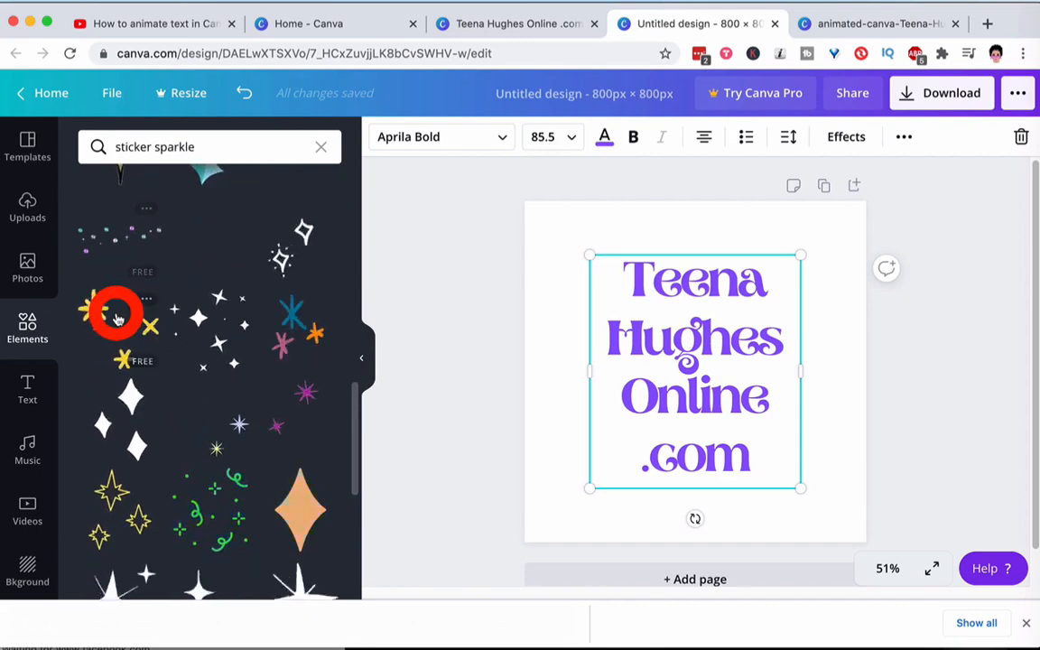
Search the elements library for "sticker spark" and add the sticker of short radiating strokes to the page.
{"action": "left_click", "coordinate": [211, 143]}
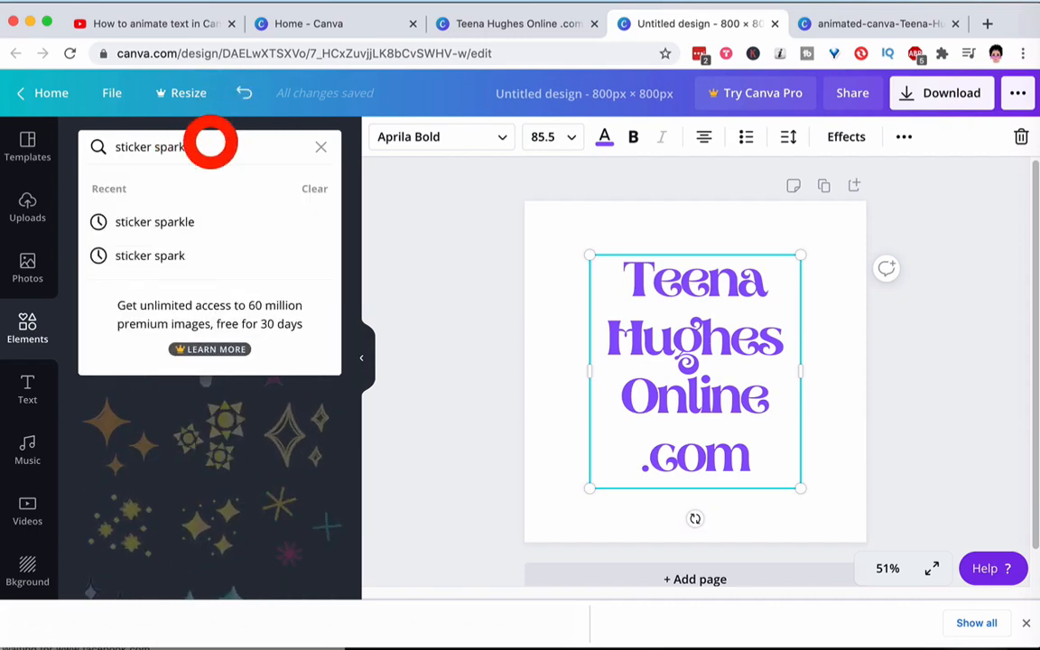
{"action": "key", "text": "Return"}
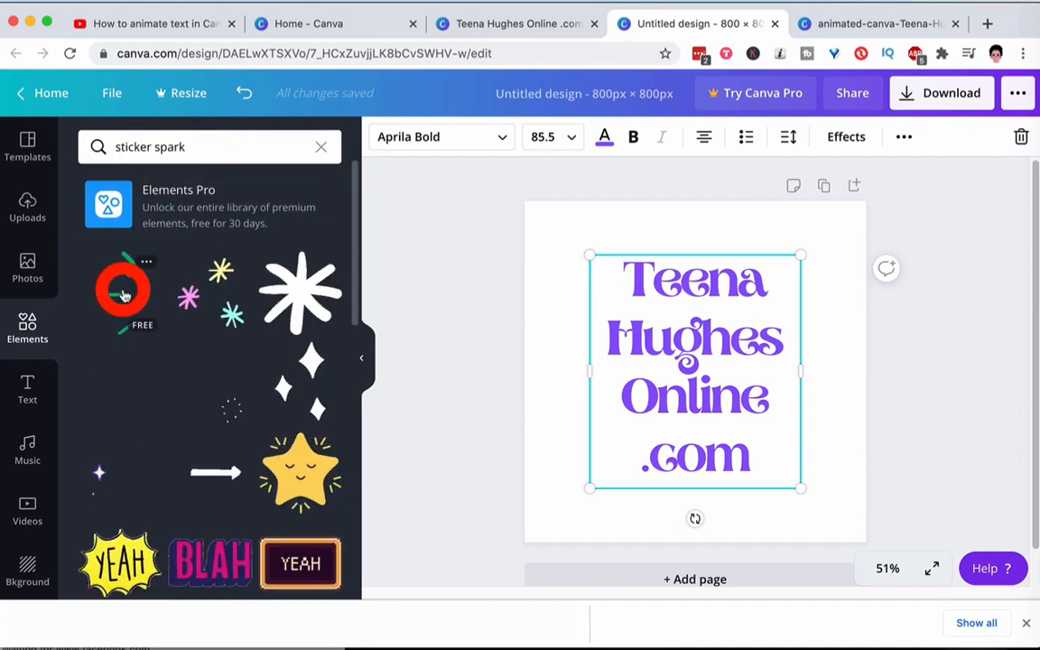
{"action": "left_click", "coordinate": [124, 295]}
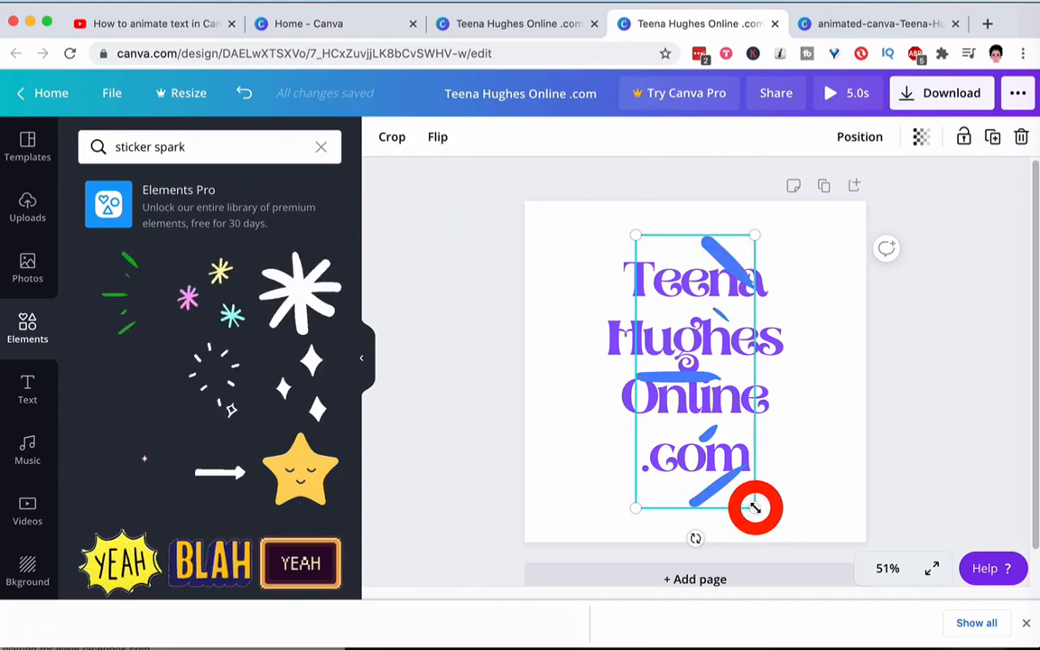
Shrink the spark sticker and rotate it so it radiates outward from the heading's upper-left corner.
{"action": "left_click_drag", "start_coordinate": [743, 483], "coordinate": [701, 376]}
{"action": "left_click_drag", "start_coordinate": [658, 302], "coordinate": [566, 281]}
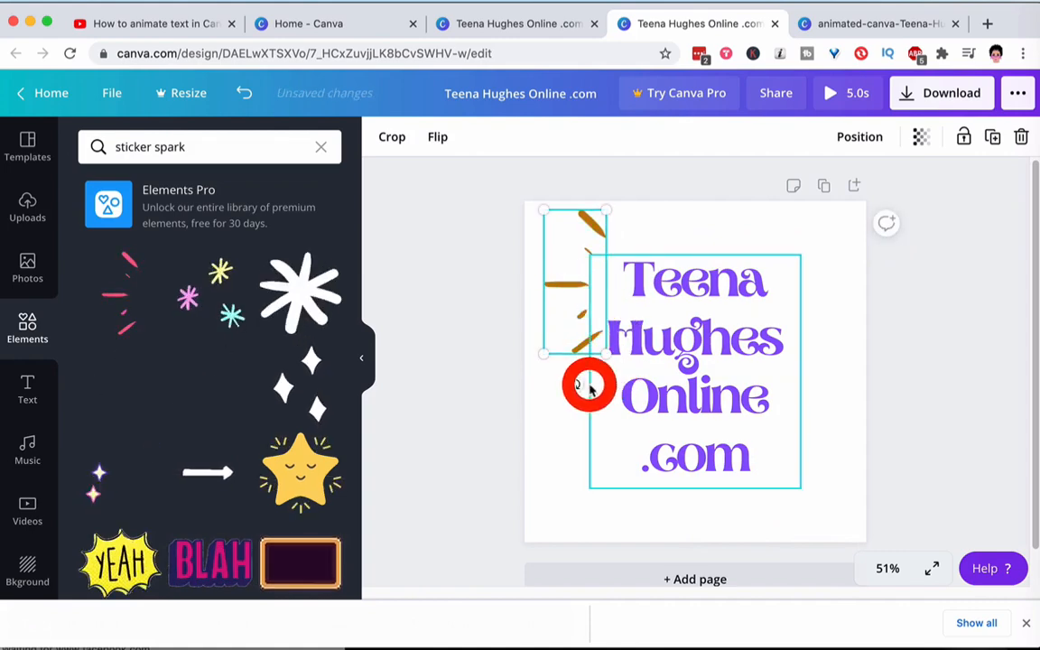
{"action": "left_click_drag", "start_coordinate": [536, 378], "coordinate": [514, 364]}
{"action": "left_click_drag", "start_coordinate": [546, 330], "coordinate": [561, 305]}
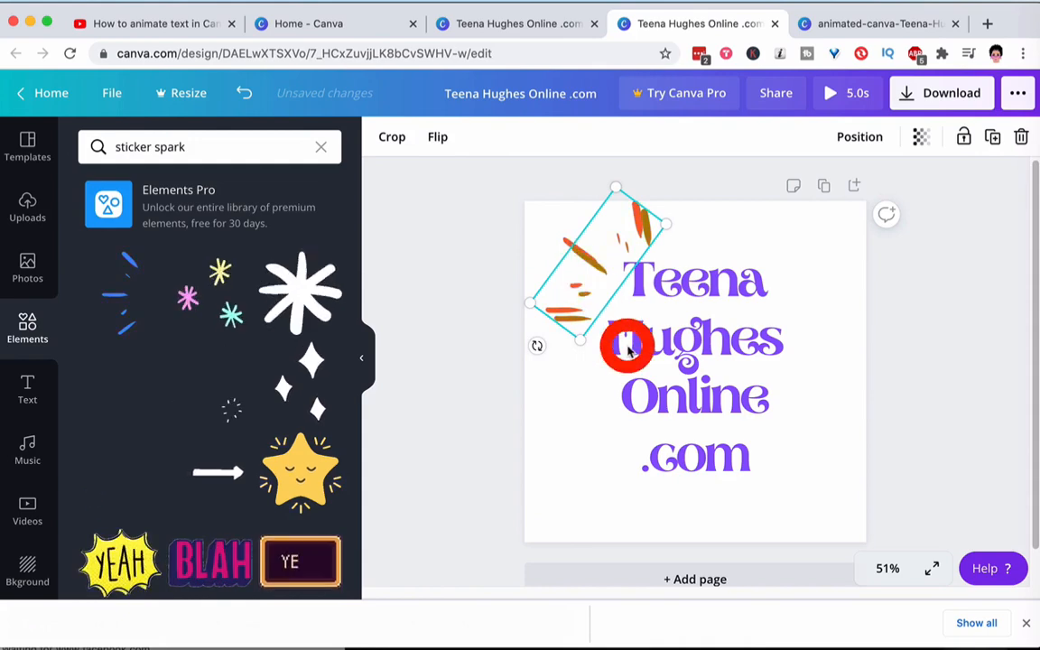
Duplicate the spark sticker and rotate the copy so it radiates from the heading's lower-right corner.
{"action": "key", "text": "super+c"}
{"action": "key", "text": "super+v"}
{"action": "left_click_drag", "start_coordinate": [720, 438], "coordinate": [791, 482]}
{"action": "left_click_drag", "start_coordinate": [766, 548], "coordinate": [841, 399]}
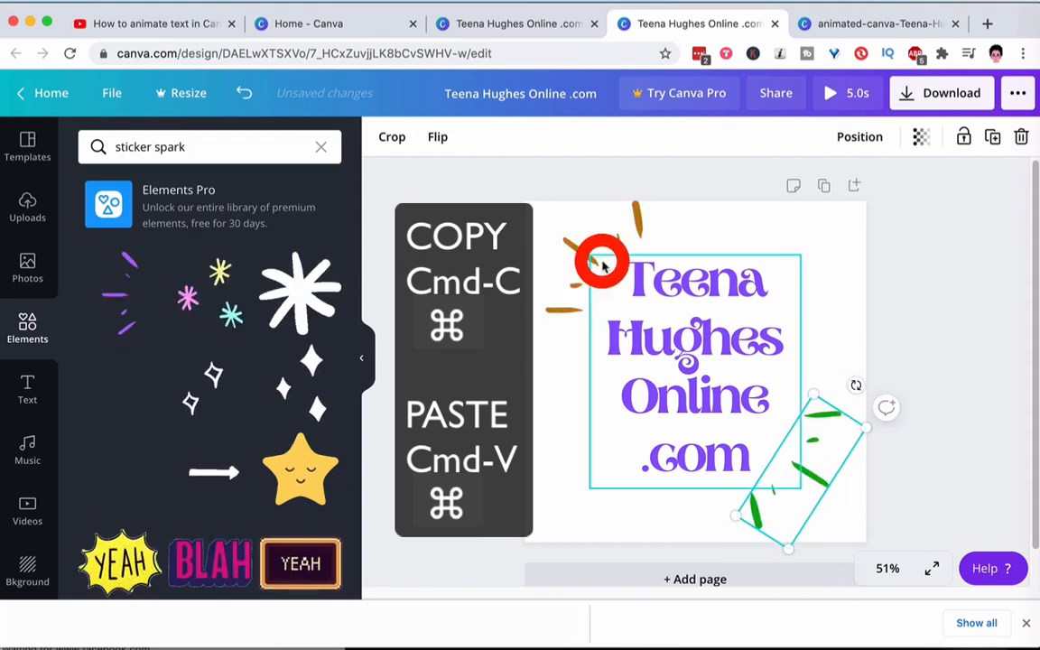
Place another copy of the spark sticker at the heading's lower-left corner, rotate it outward and adjust the other sparks' positions.
{"action": "left_click", "coordinate": [586, 266]}
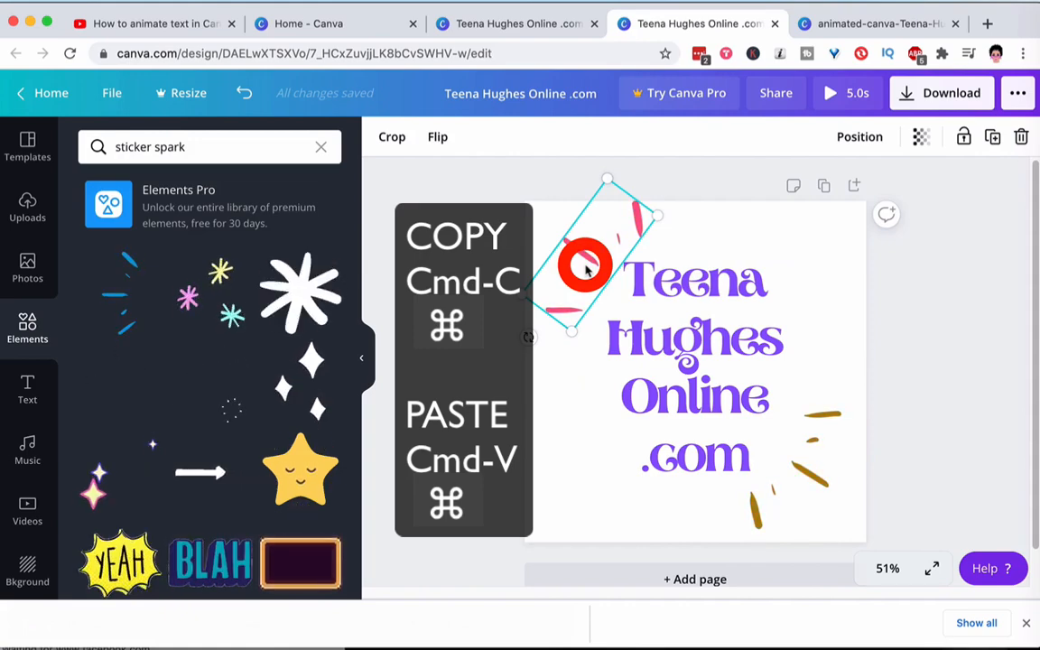
{"action": "left_click_drag", "start_coordinate": [592, 267], "coordinate": [592, 491]}
{"action": "left_click_drag", "start_coordinate": [553, 555], "coordinate": [589, 490]}
{"action": "left_click_drag", "start_coordinate": [810, 490], "coordinate": [569, 304]}
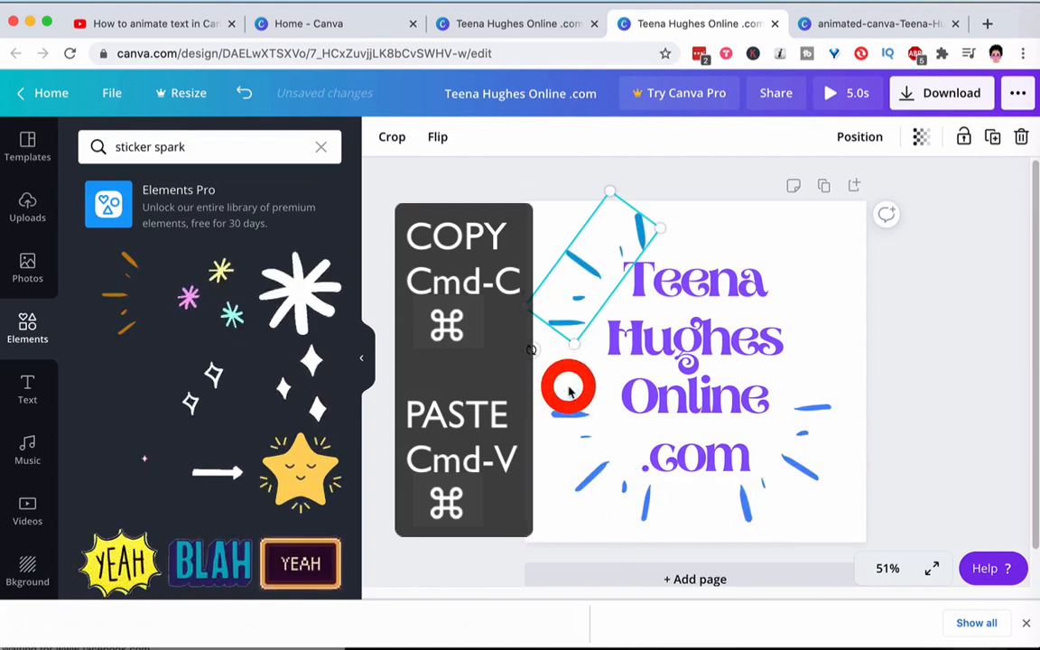
Paste a fourth spark sticker and place it at the heading's upper-right corner, rotated to about 131° so it radiates outward.
{"action": "key", "text": "super+v"}
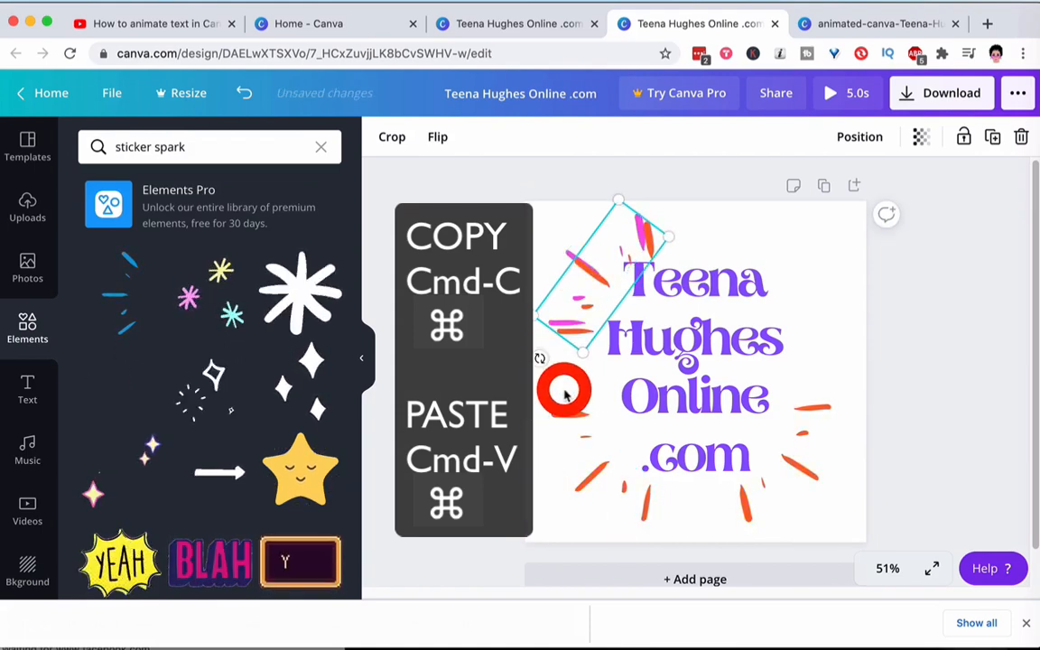
{"action": "left_click_drag", "start_coordinate": [597, 300], "coordinate": [743, 188]}
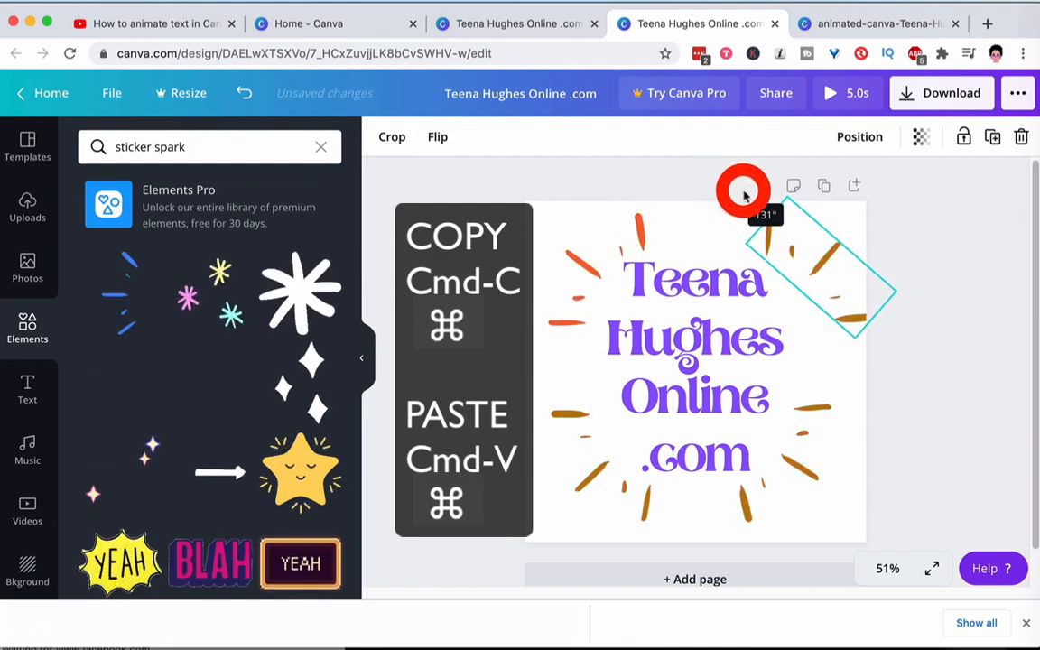
{"action": "left_click_drag", "start_coordinate": [813, 251], "coordinate": [782, 247]}
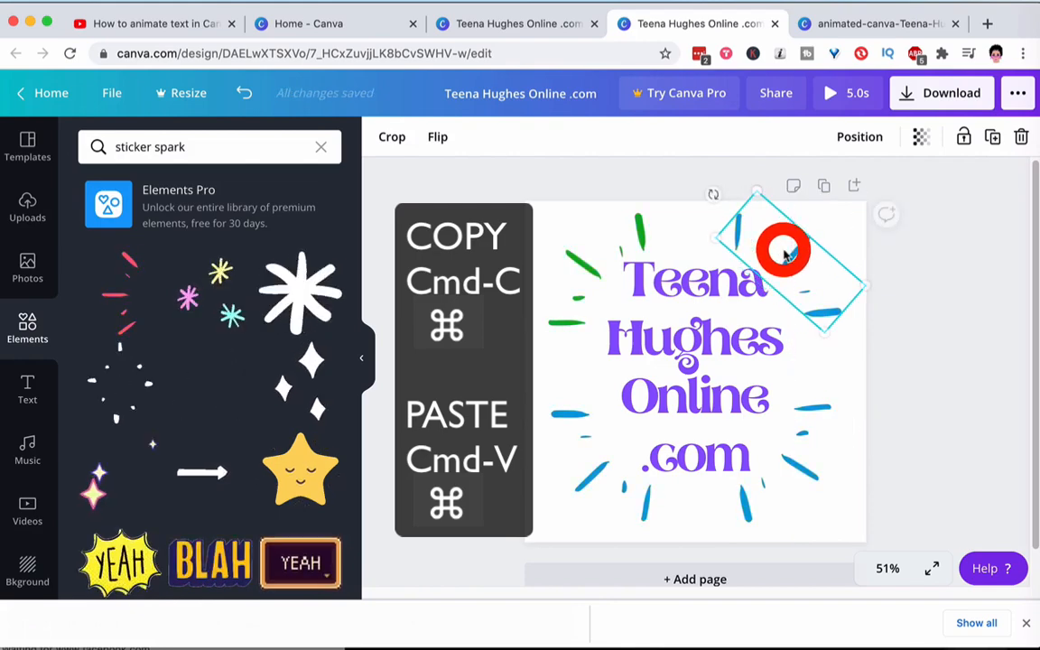
{"action": "left_click", "coordinate": [896, 298]}
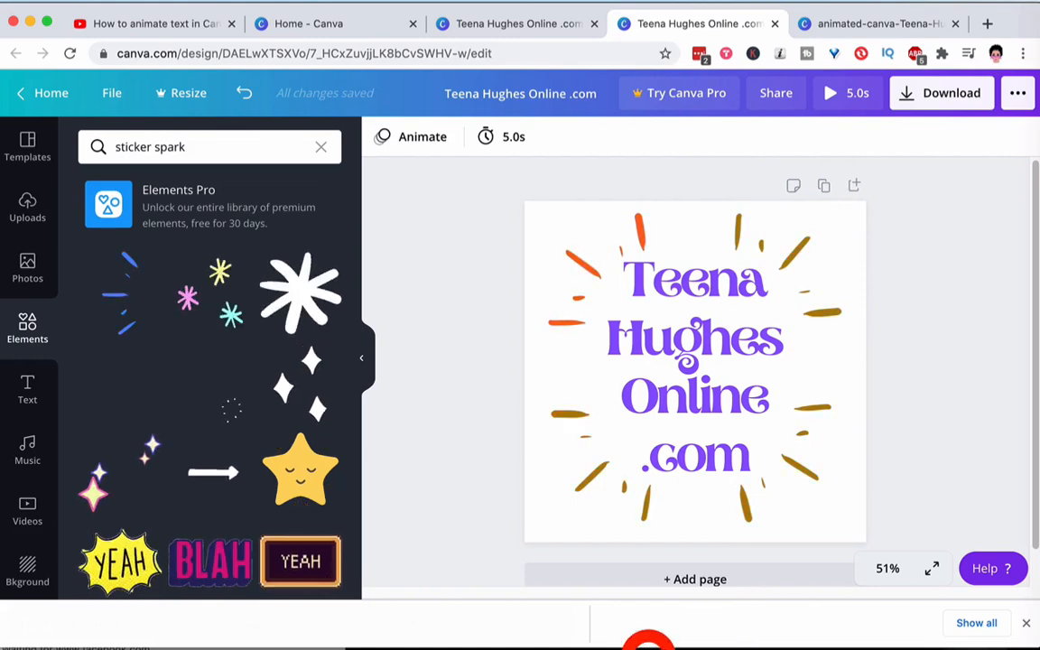
Recolour the heading text with the default dark purple.
{"action": "left_click", "coordinate": [701, 348]}
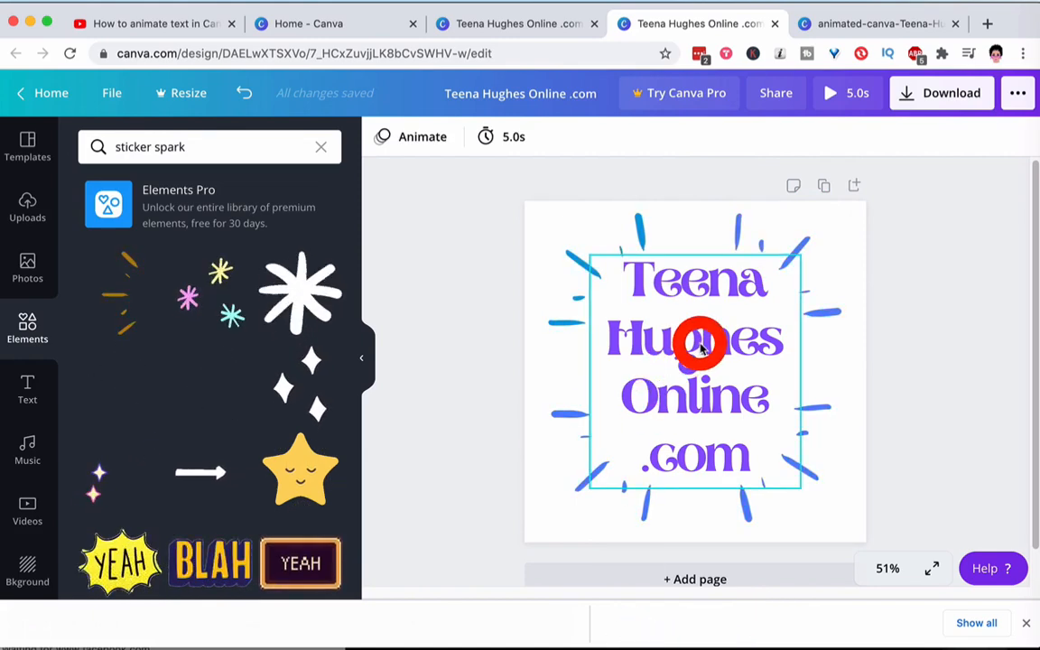
{"action": "left_click", "coordinate": [701, 348]}
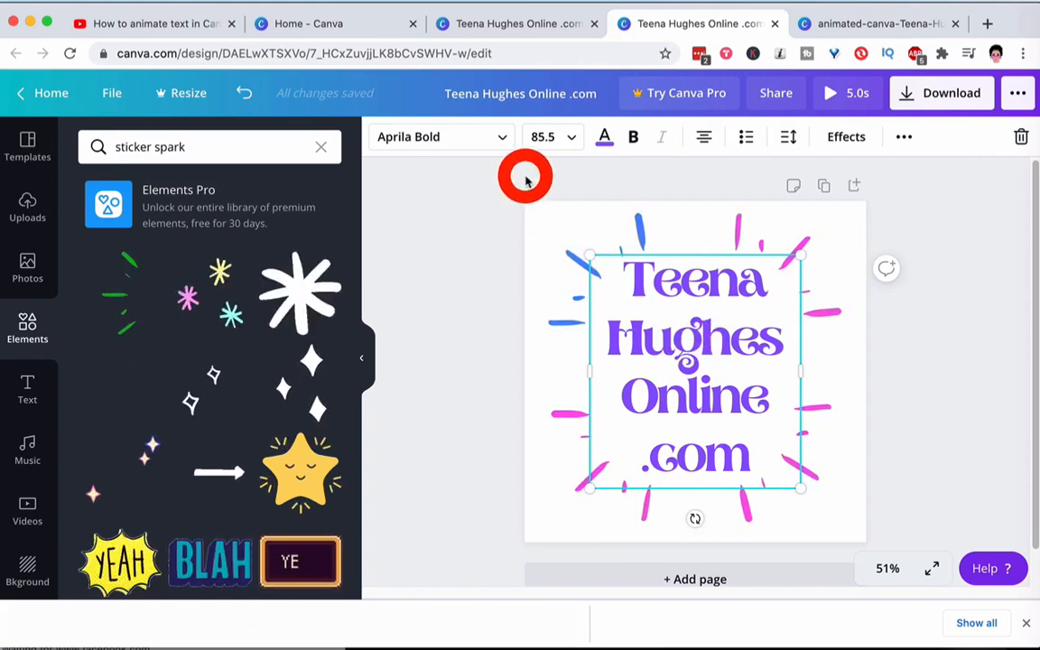
{"action": "left_click", "coordinate": [604, 140]}
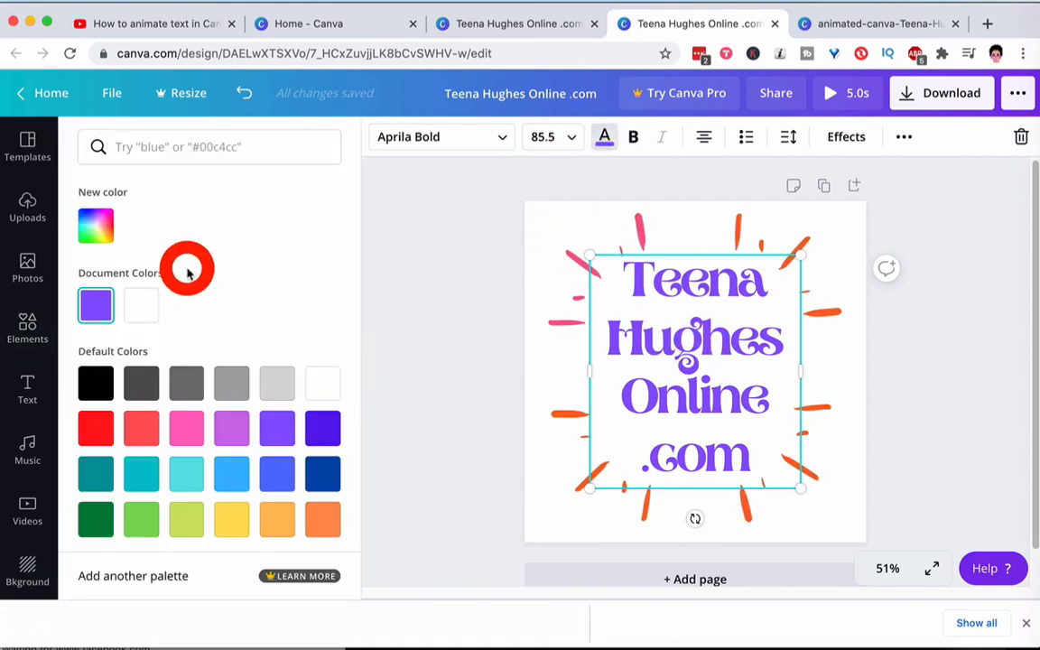
{"action": "left_click", "coordinate": [322, 426]}
{"action": "left_click", "coordinate": [469, 307]}
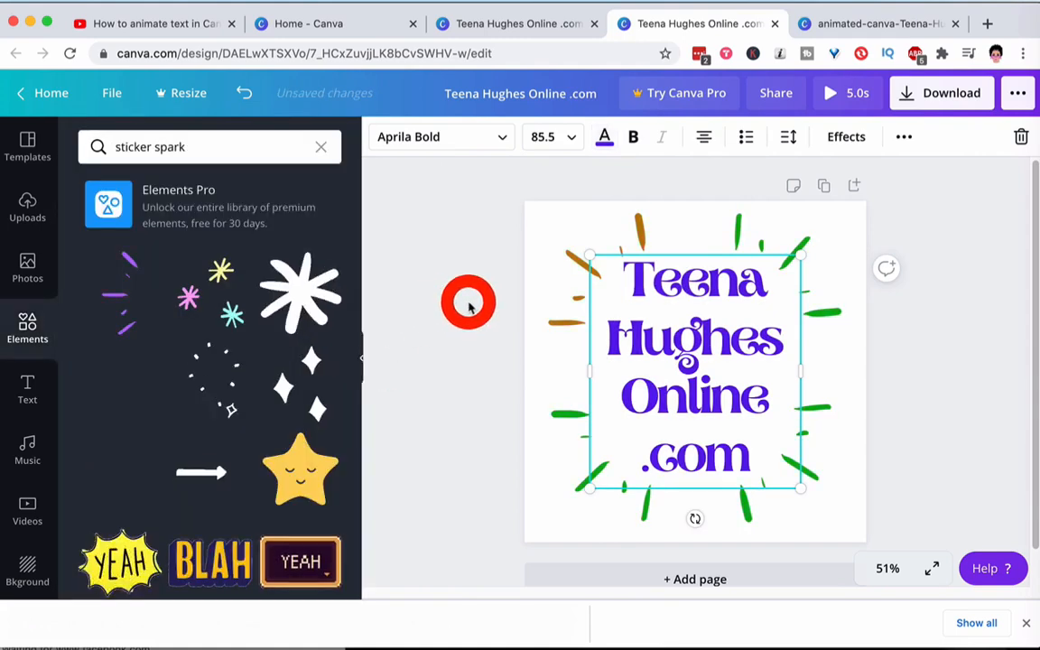
Set the page's timing to 10 seconds.
{"action": "left_click", "coordinate": [532, 360]}
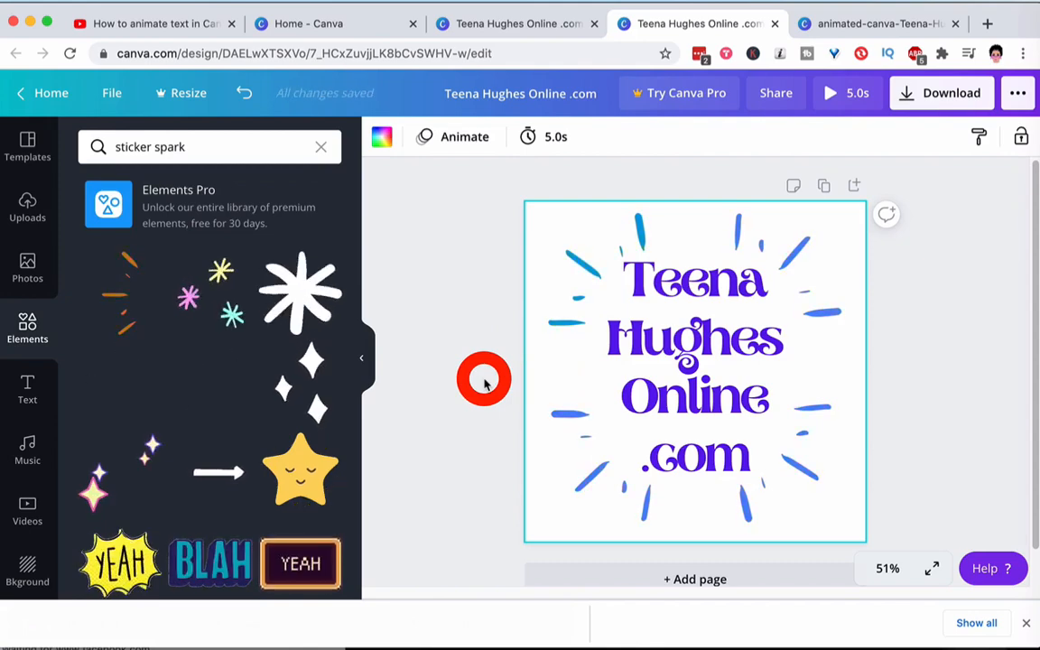
{"action": "left_click", "coordinate": [459, 142]}
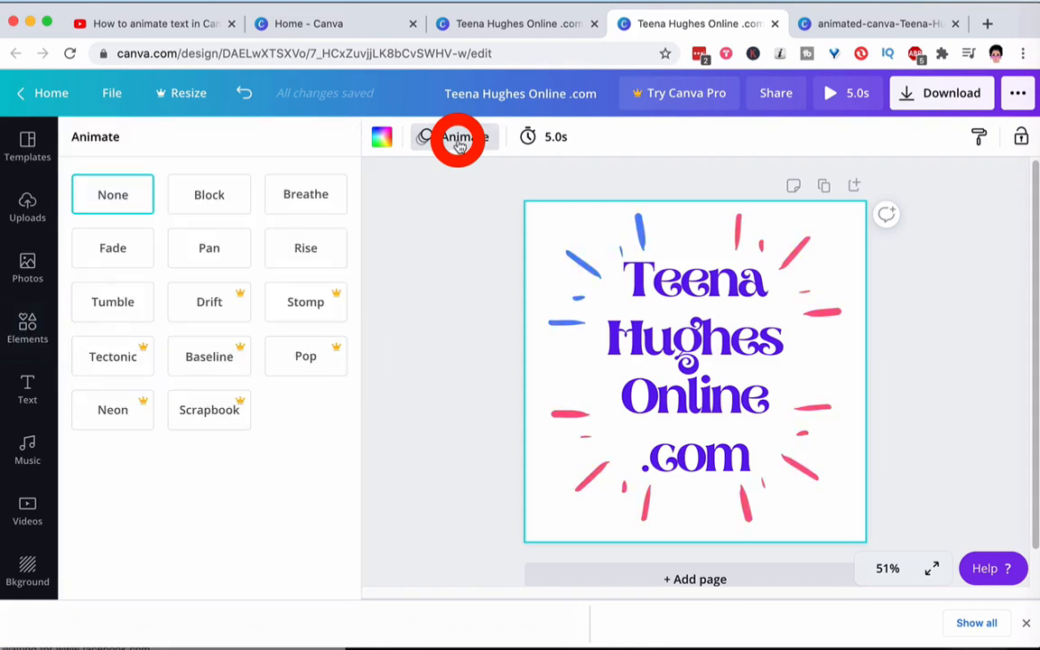
{"action": "left_click", "coordinate": [551, 133]}
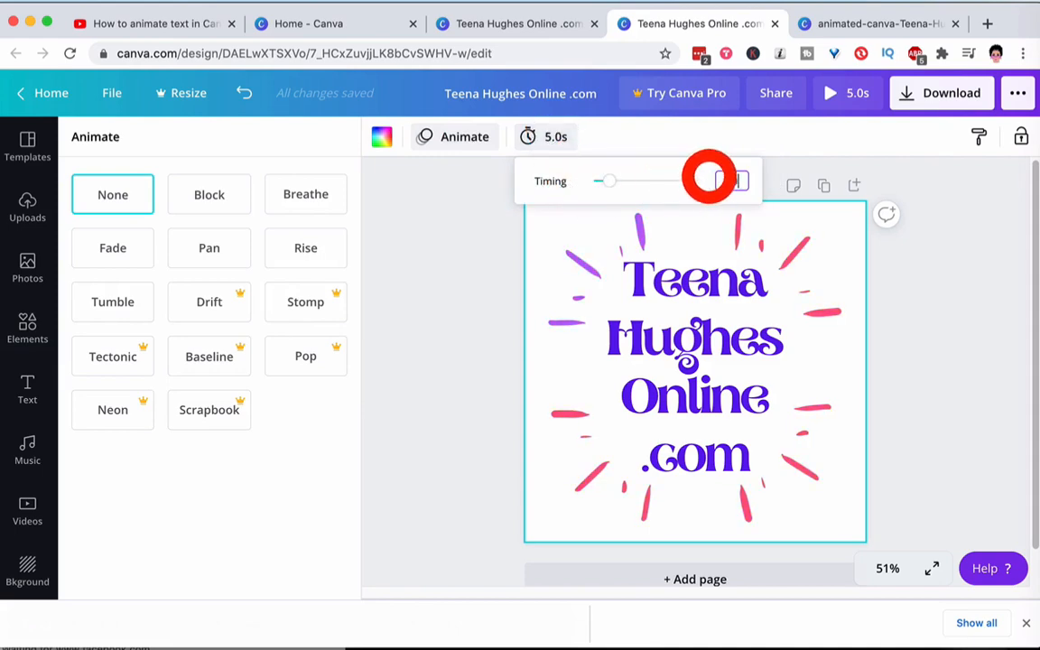
{"action": "type", "text": "10"}
{"action": "key", "text": "Return"}
Preview the free Block, Breathe, Fade, Pan and Rise page animations and apply Tumble.
{"action": "left_click", "coordinate": [452, 142]}
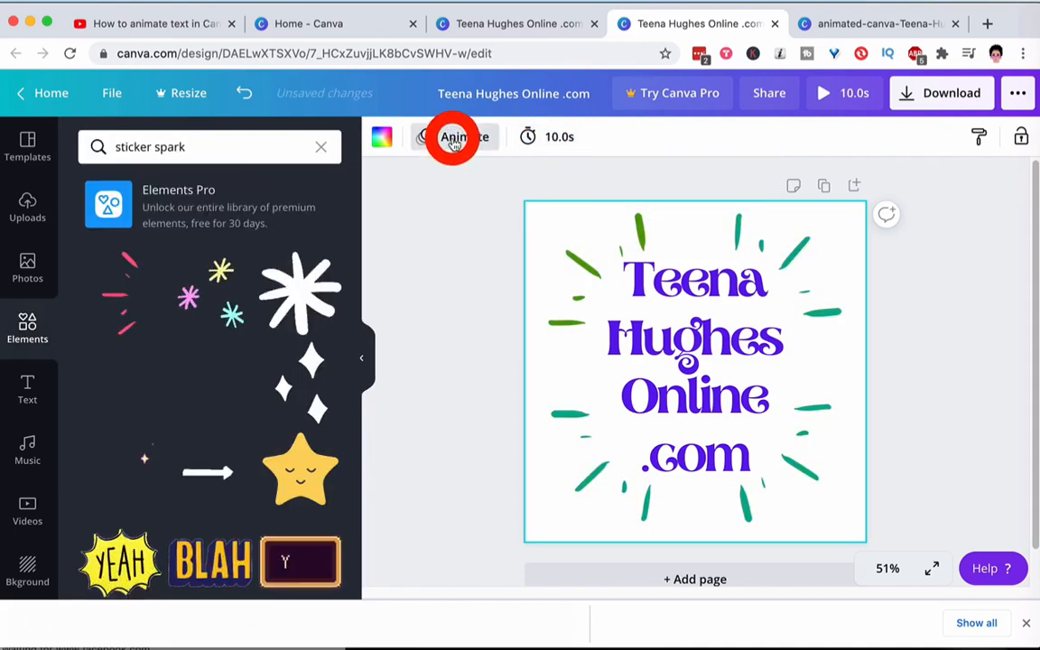
{"action": "left_click", "coordinate": [454, 143]}
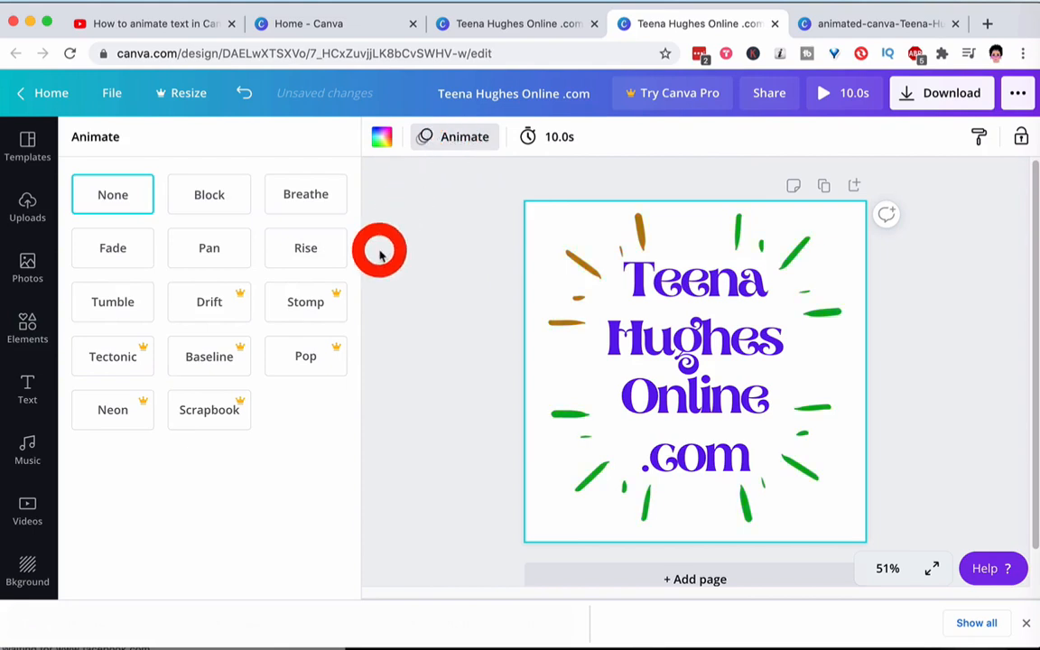
{"action": "left_click", "coordinate": [206, 197]}
{"action": "left_click", "coordinate": [314, 199]}
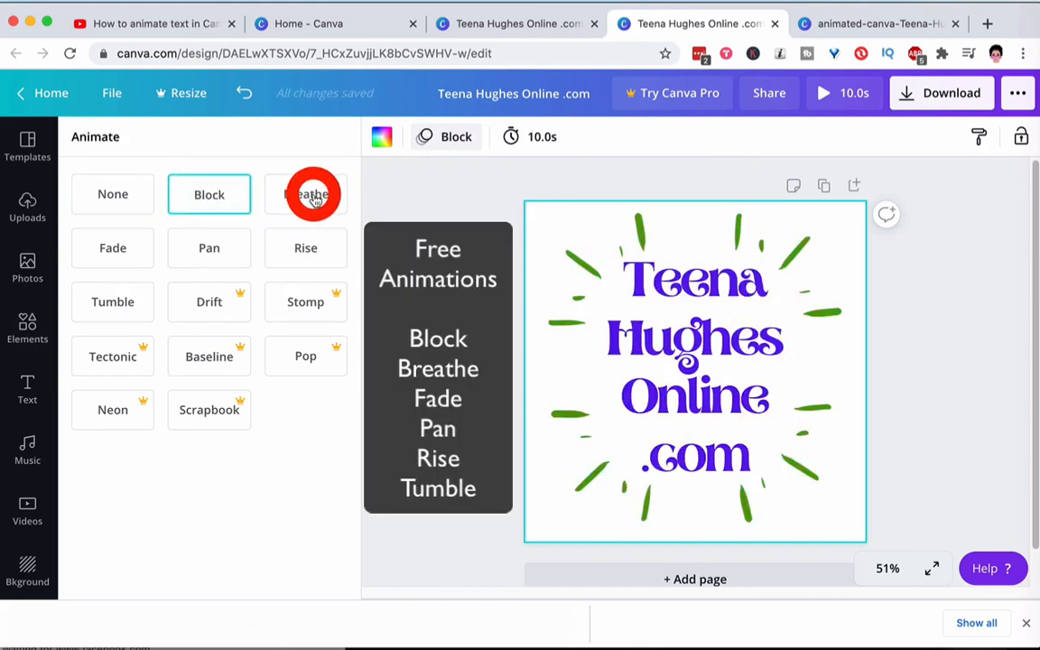
{"action": "left_click", "coordinate": [108, 251]}
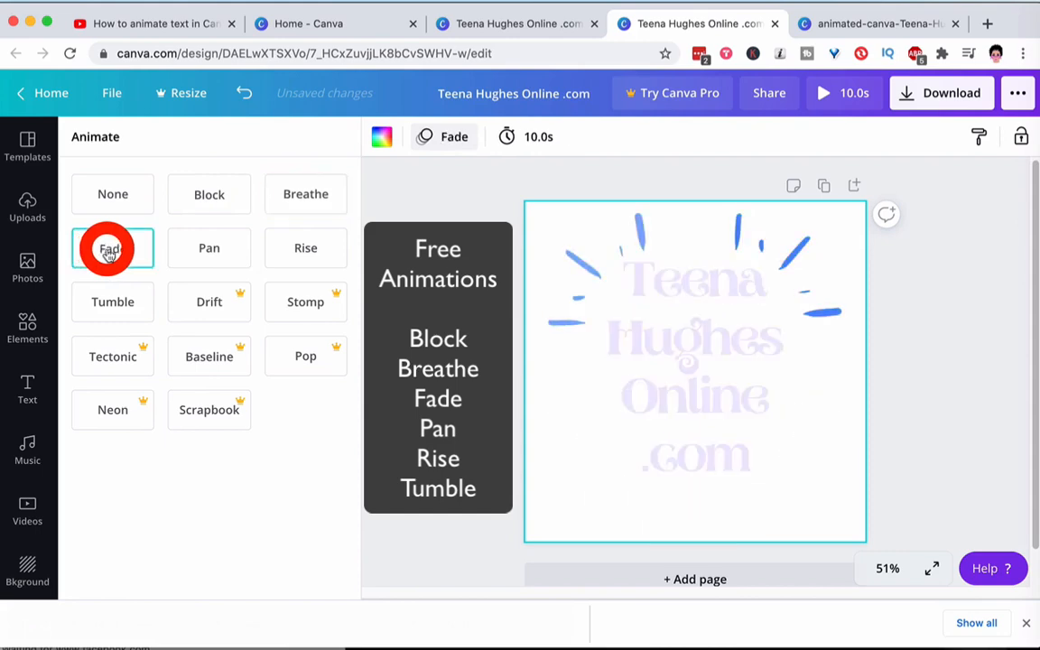
{"action": "left_click", "coordinate": [216, 251]}
{"action": "left_click", "coordinate": [314, 247]}
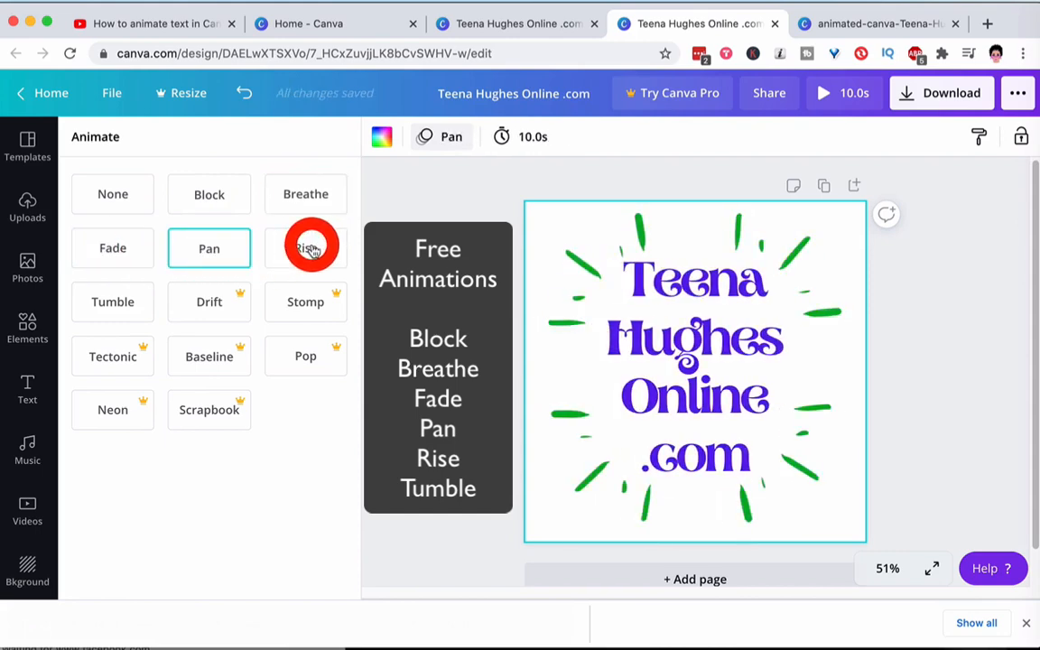
{"action": "left_click", "coordinate": [100, 312]}
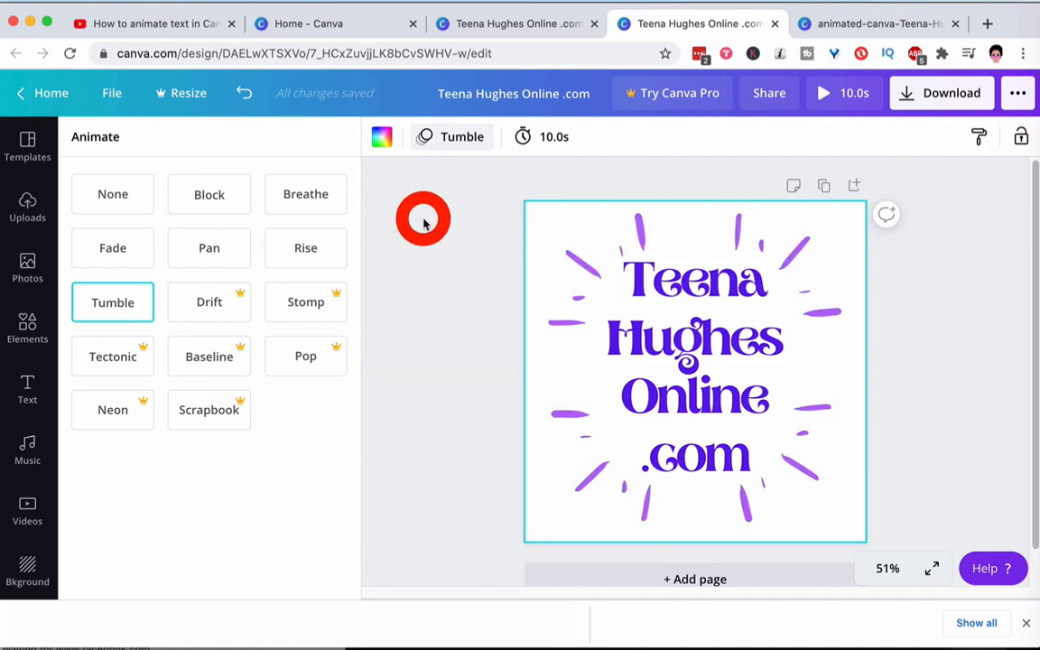
Replace the spaces between the words of the design title with hyphens and remove its ".com" ending.
{"action": "left_click", "coordinate": [424, 224]}
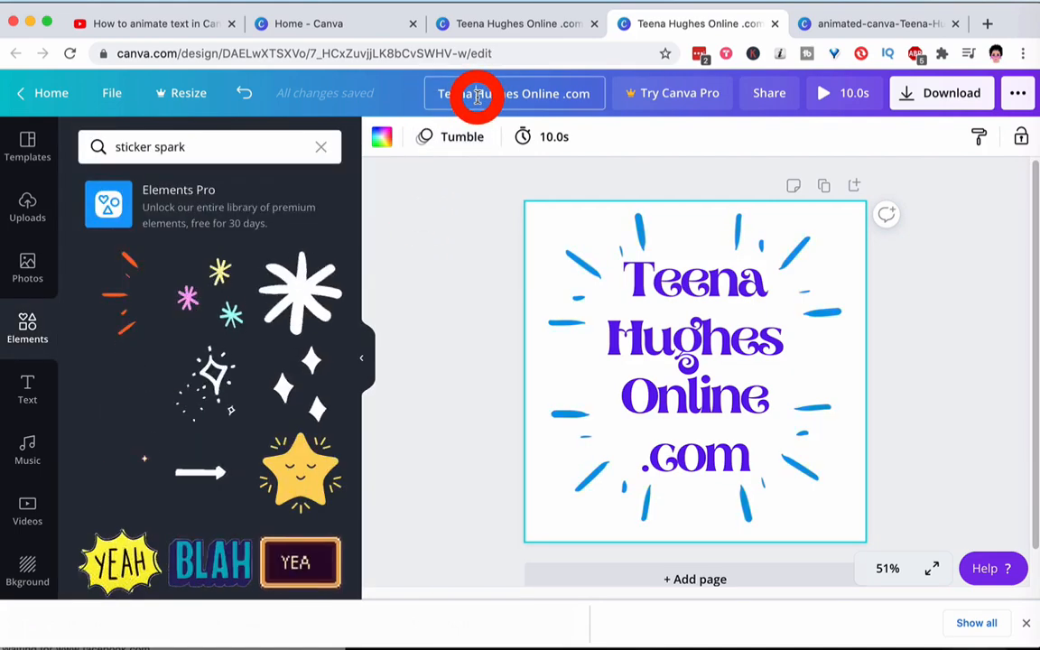
{"action": "type", "text": "-"}
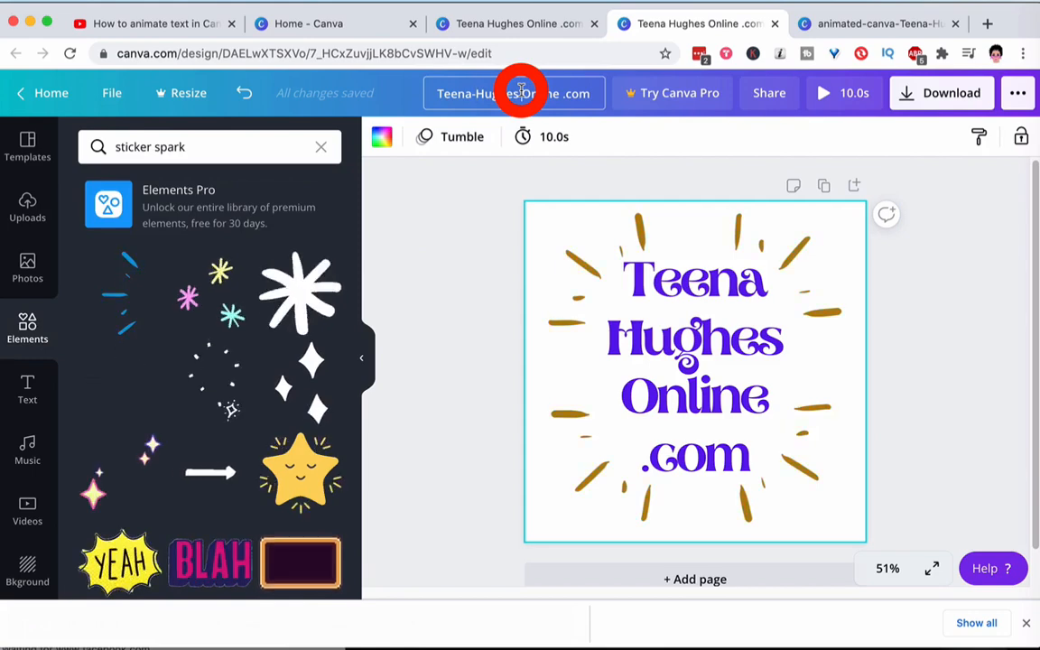
{"action": "left_click", "coordinate": [521, 91]}
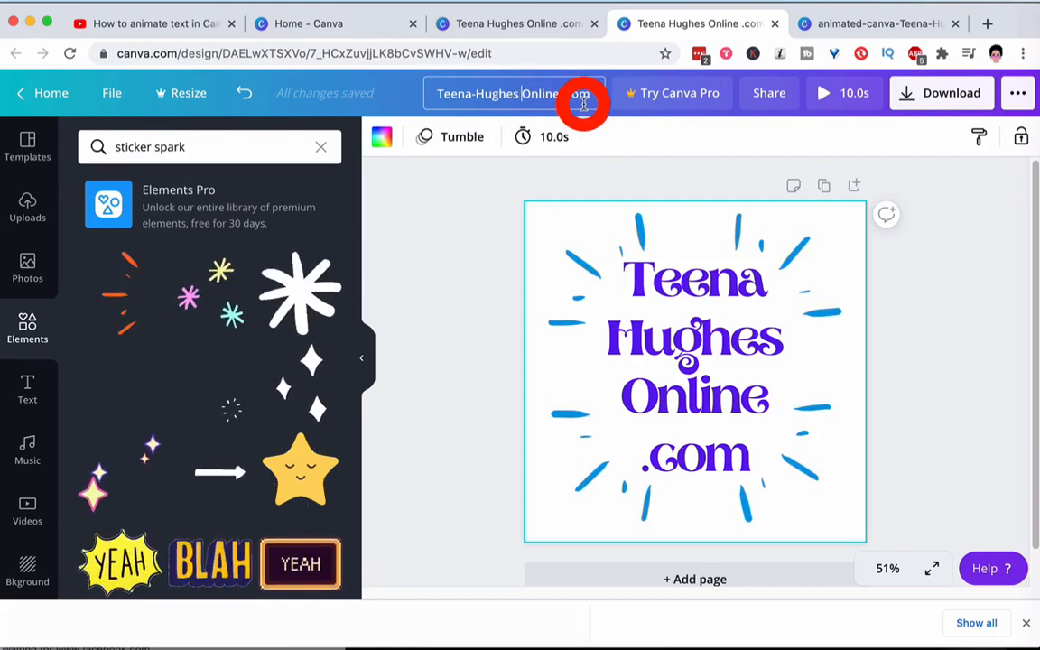
{"action": "type", "text": "-"}
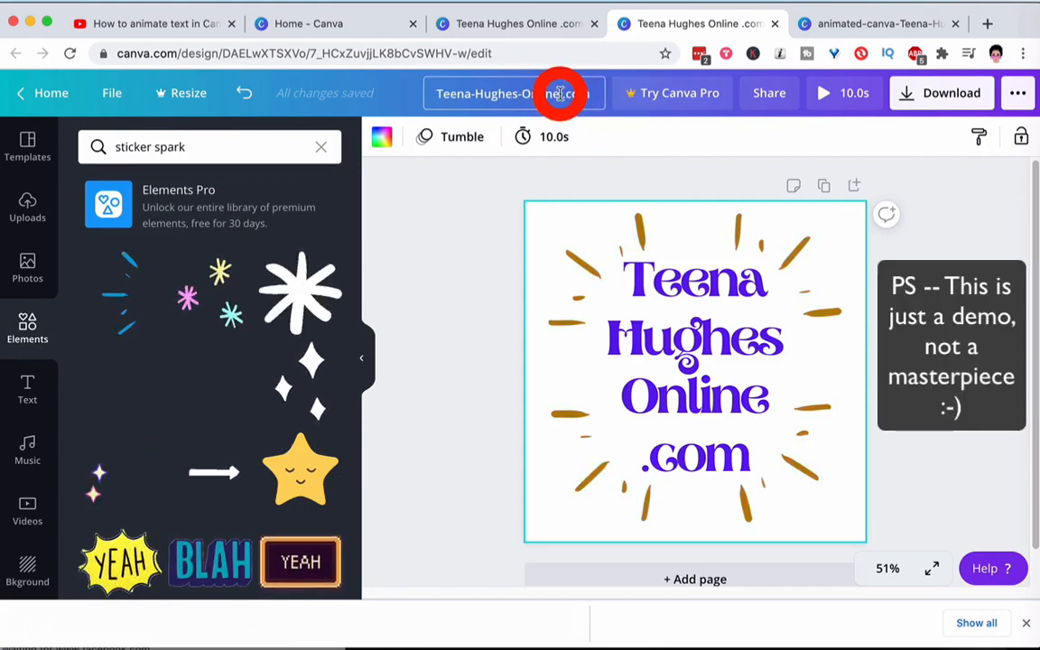
{"action": "left_click", "coordinate": [592, 95]}
{"action": "key", "text": "BackSpace"}
{"action": "key", "text": "BackSpace"}
{"action": "key", "text": "BackSpace"}
{"action": "key", "text": "BackSpace"}
{"action": "key", "text": "BackSpace"}
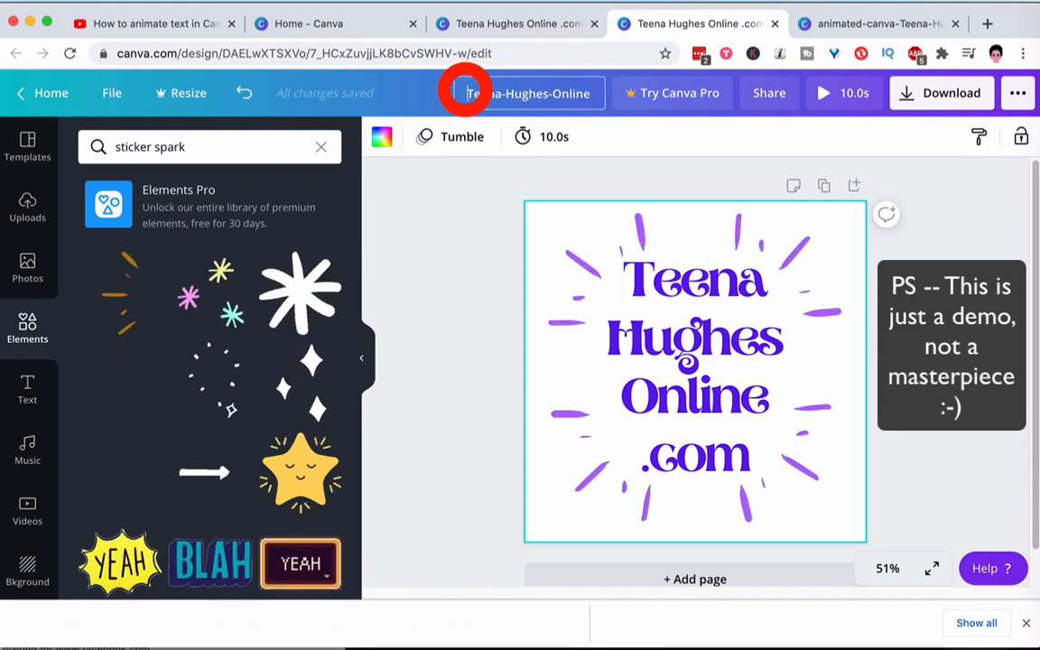
Add the prefix "animated-canva-" to the start of the design title.
{"action": "type", "text": "animated-can"}
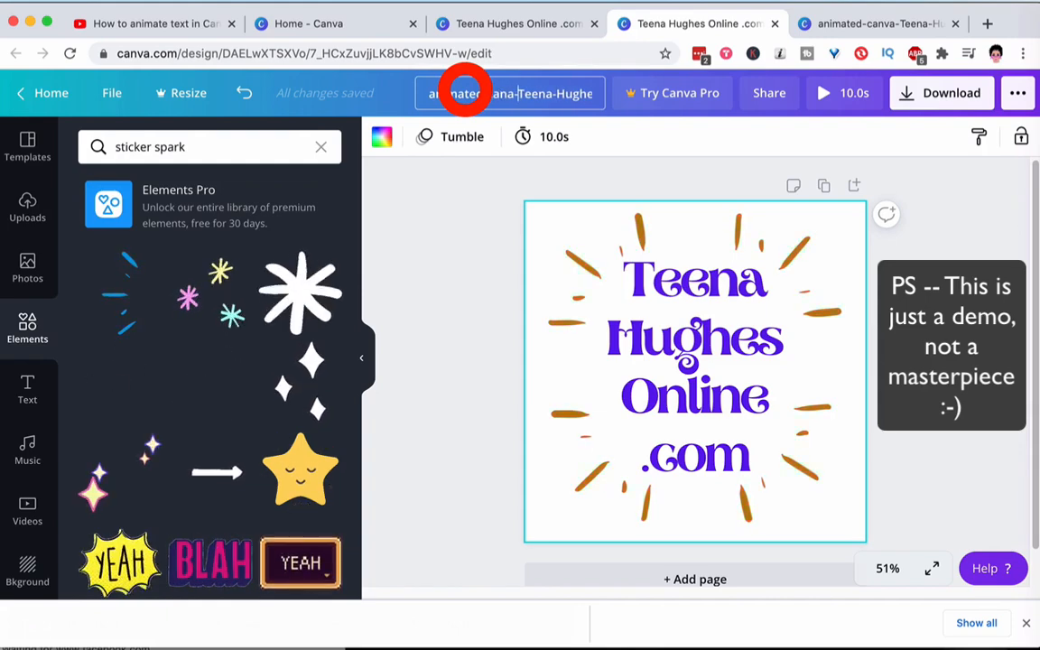
{"action": "type", "text": "v"}
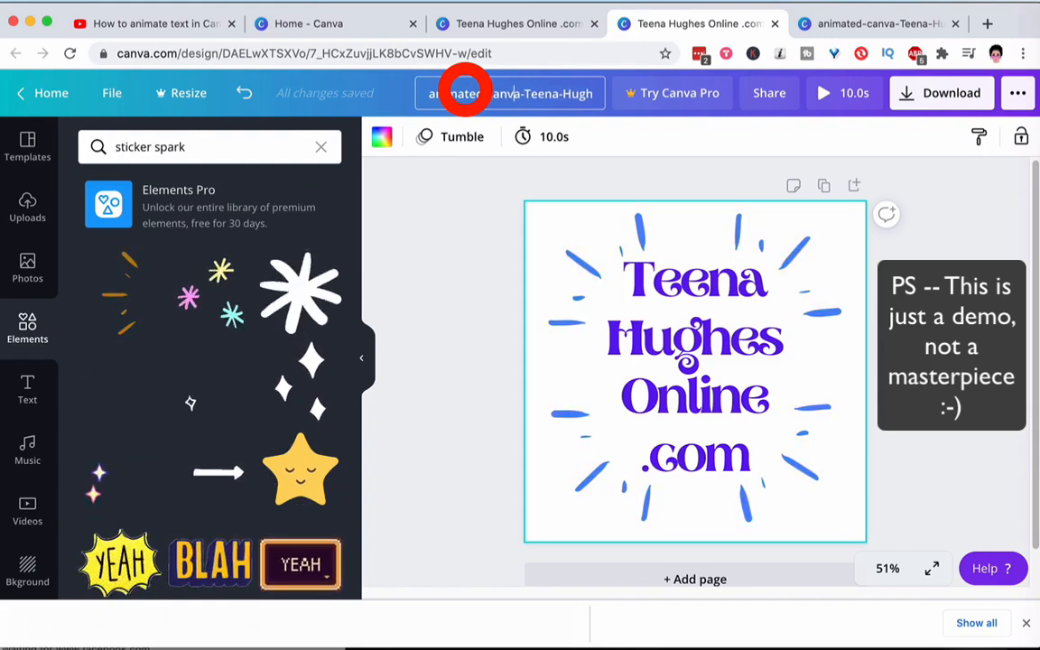
{"action": "key", "text": "Return"}
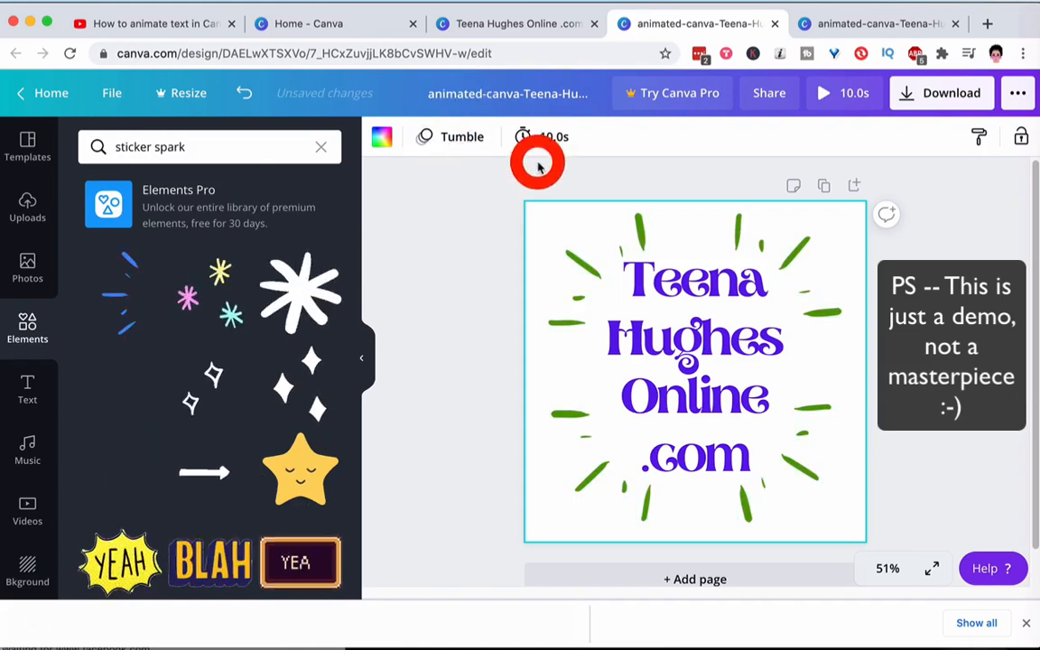
Set the page background to the bright green custom color #07FA18.
{"action": "left_click", "coordinate": [968, 319]}
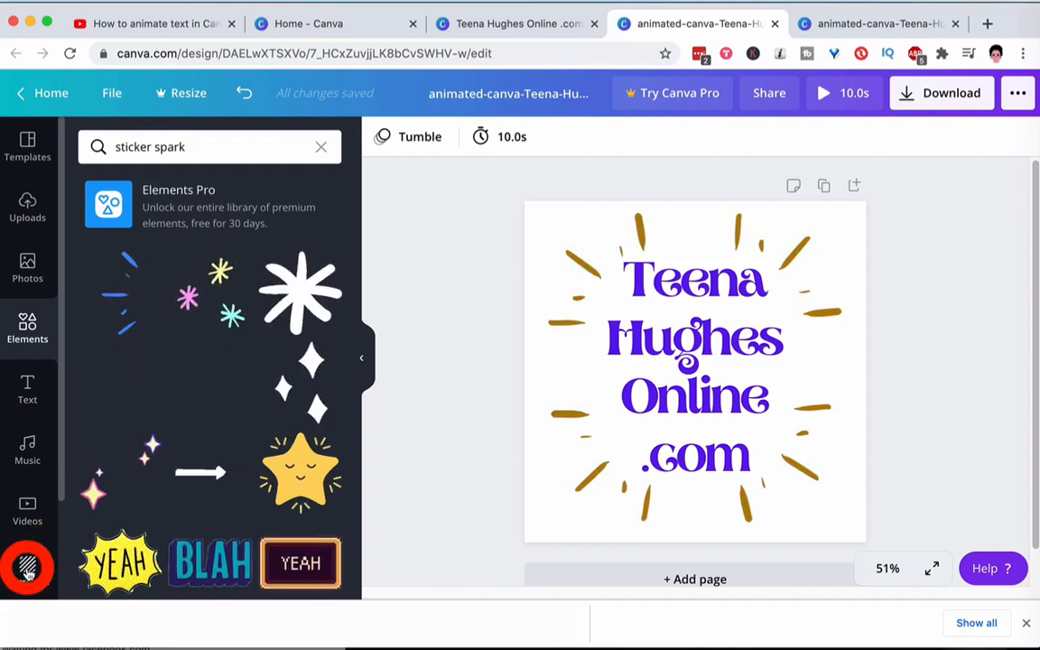
{"action": "scroll", "coordinate": [27, 569], "scroll_direction": "down", "scroll_amount": 2}
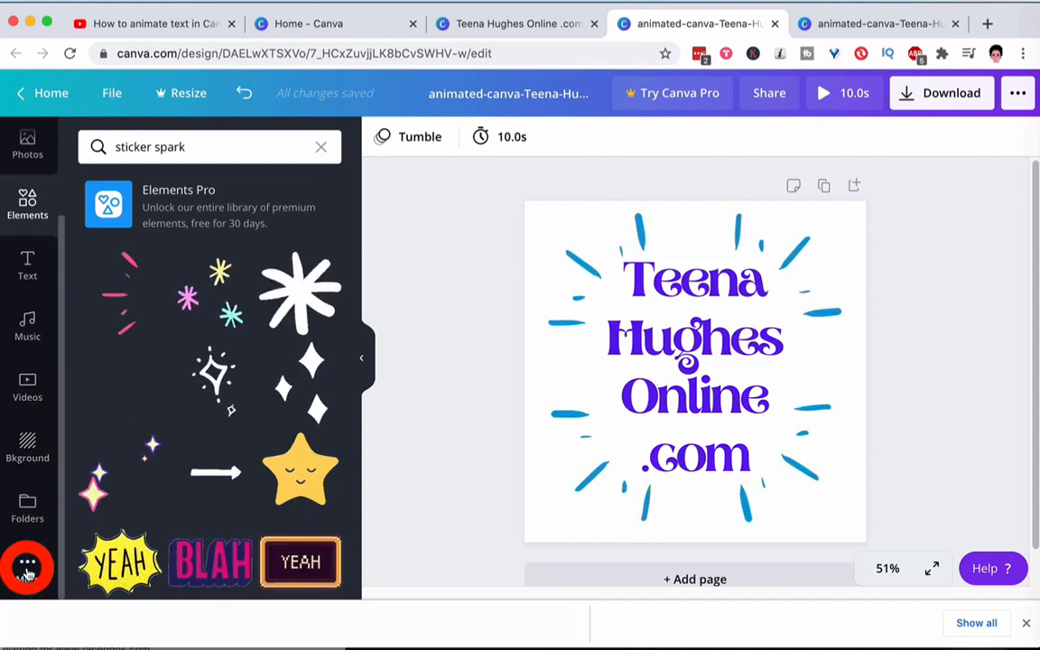
{"action": "left_click", "coordinate": [27, 440]}
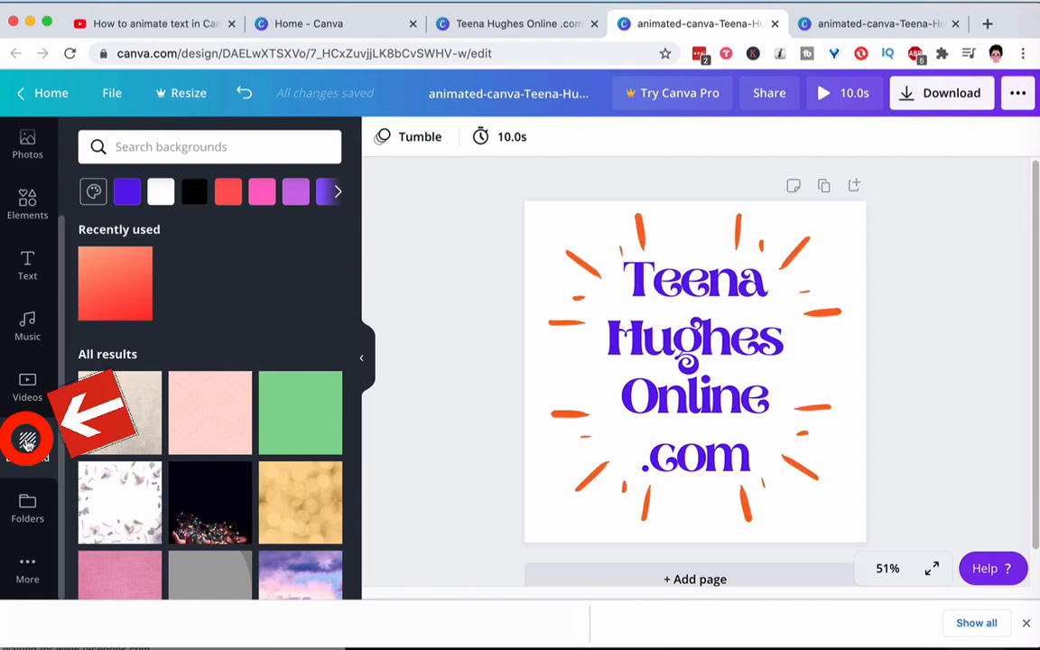
{"action": "left_click", "coordinate": [91, 193]}
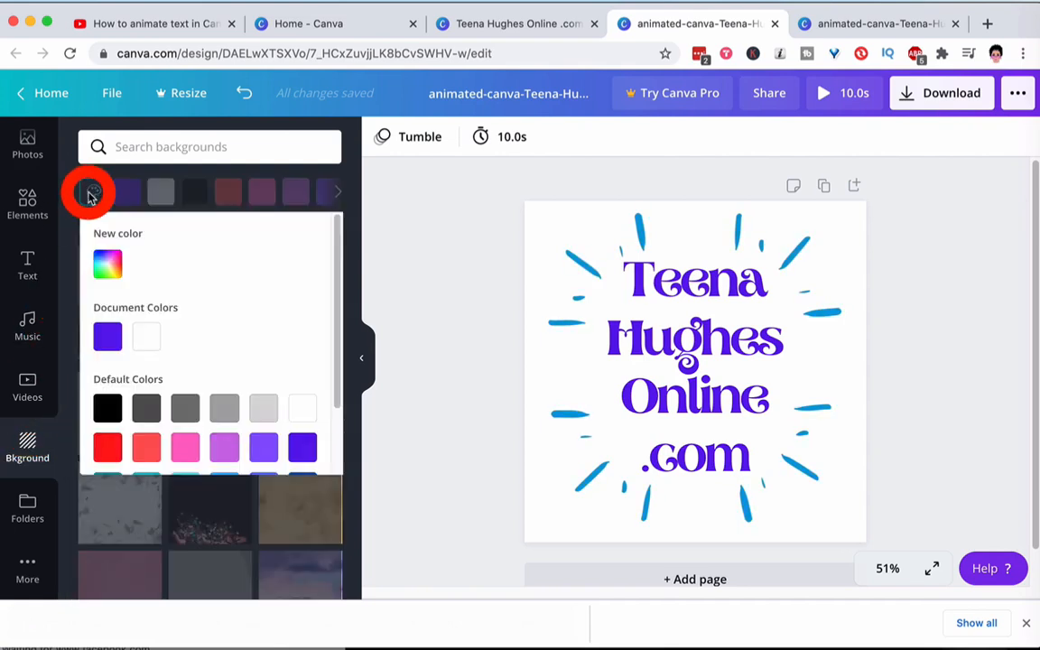
{"action": "left_click", "coordinate": [107, 266]}
{"action": "left_click", "coordinate": [166, 343]}
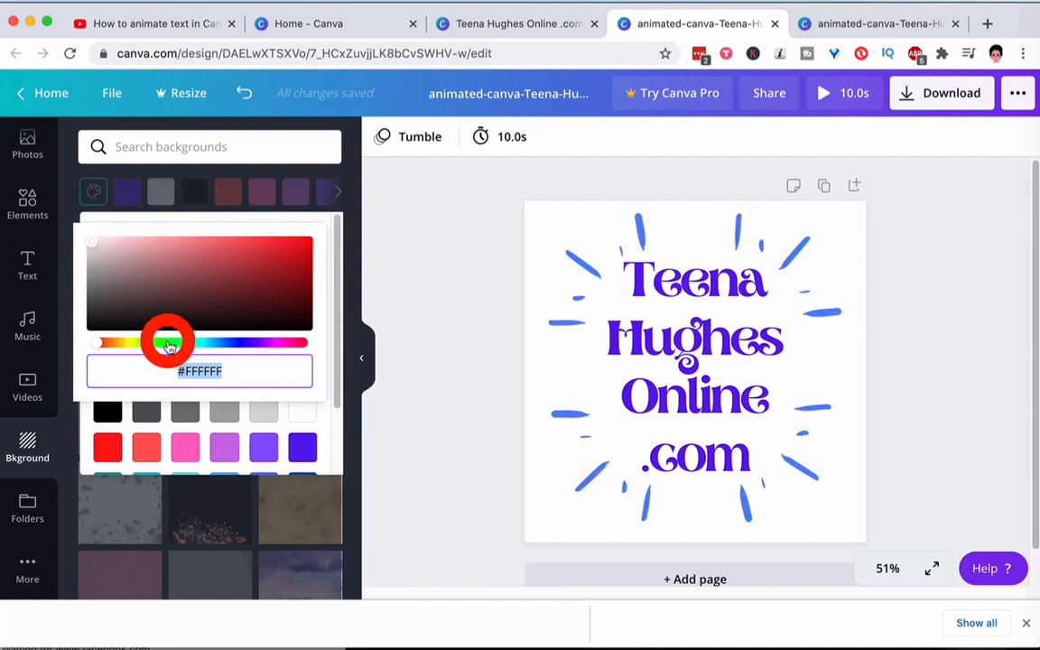
{"action": "left_click", "coordinate": [308, 243]}
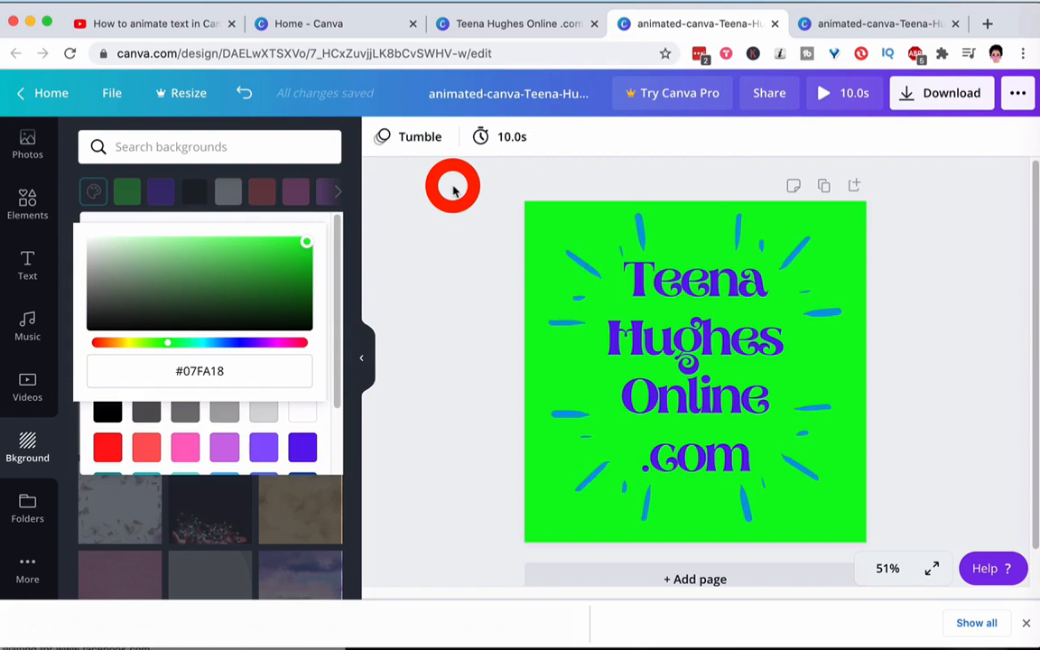
Download the animated design with its green background.
{"action": "left_click", "coordinate": [947, 94]}
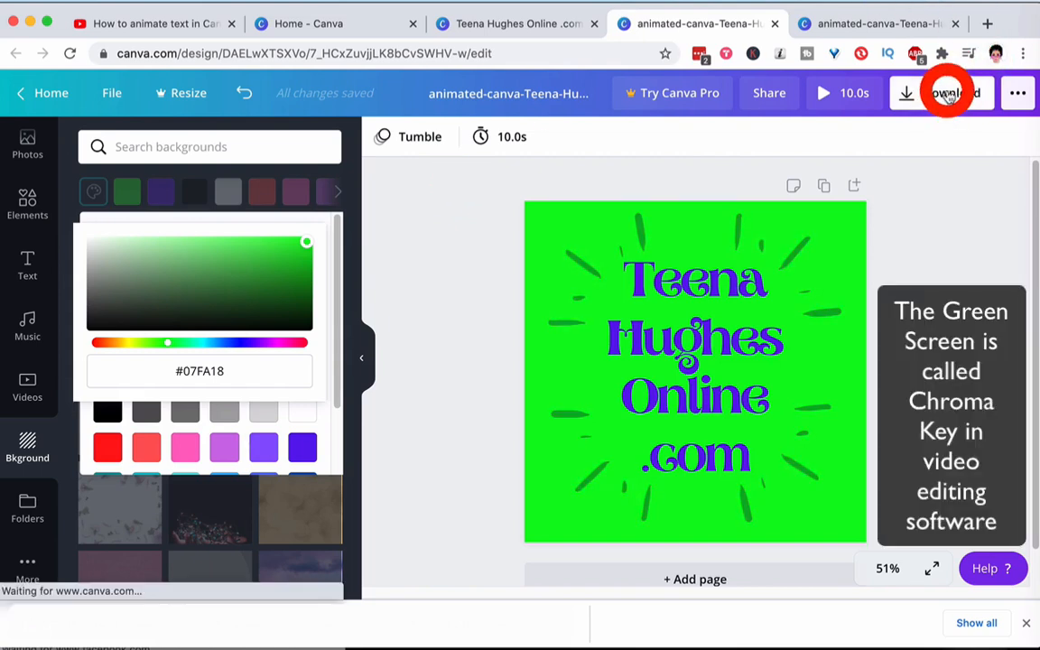
{"action": "left_click", "coordinate": [904, 251]}
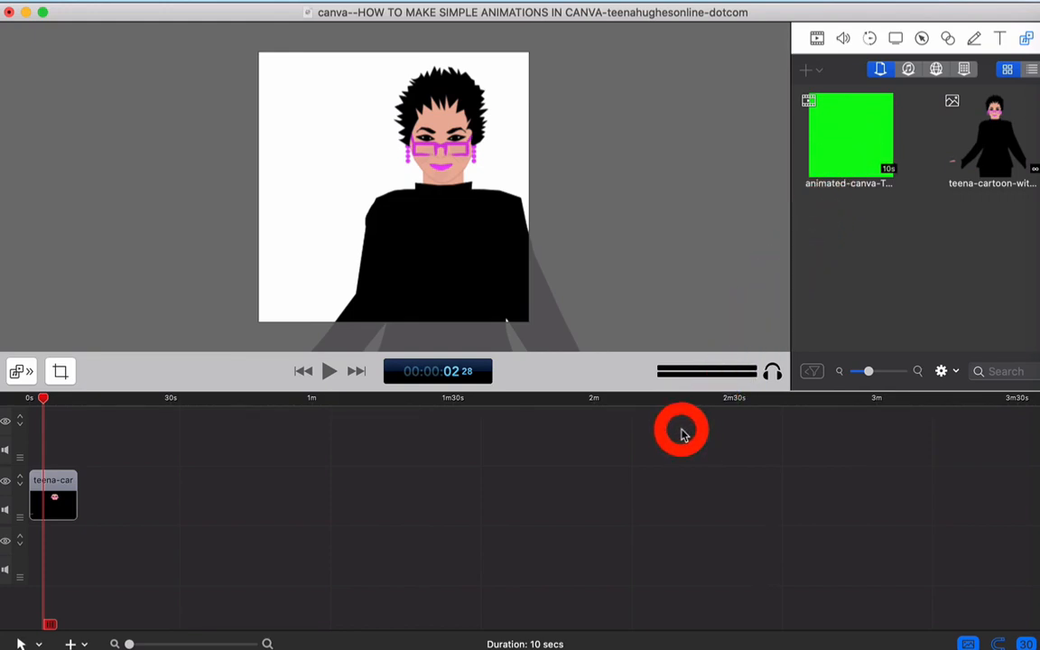
Switch to ScreenFlow and place the green animation clip on the timeline track above the cartoon image, starting at 0 seconds.
{"action": "left_click", "coordinate": [67, 480]}
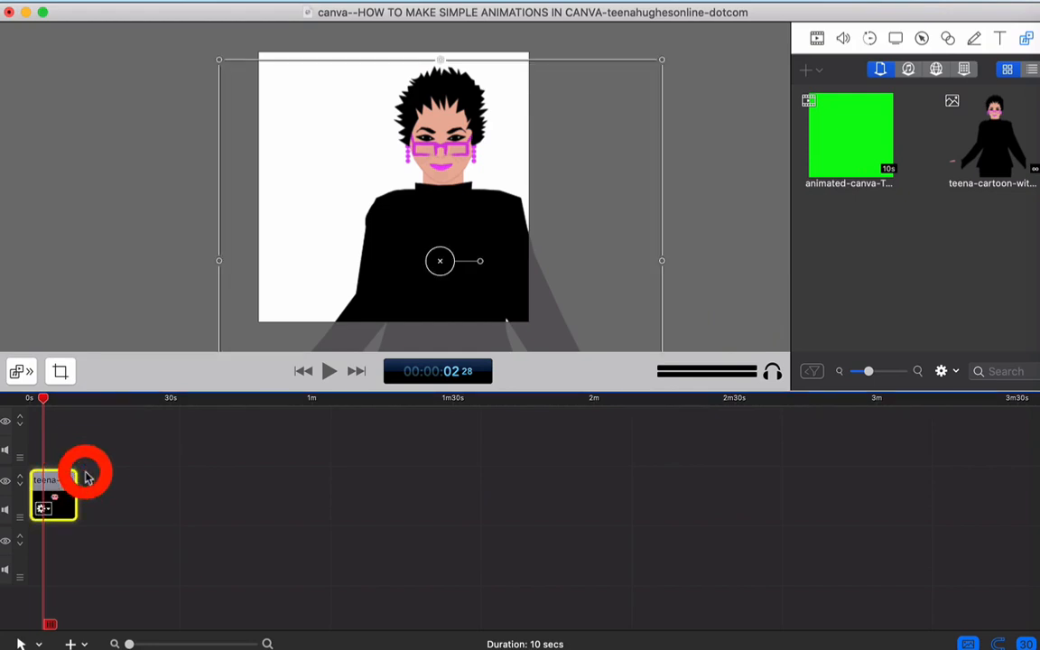
{"action": "left_click", "coordinate": [843, 126]}
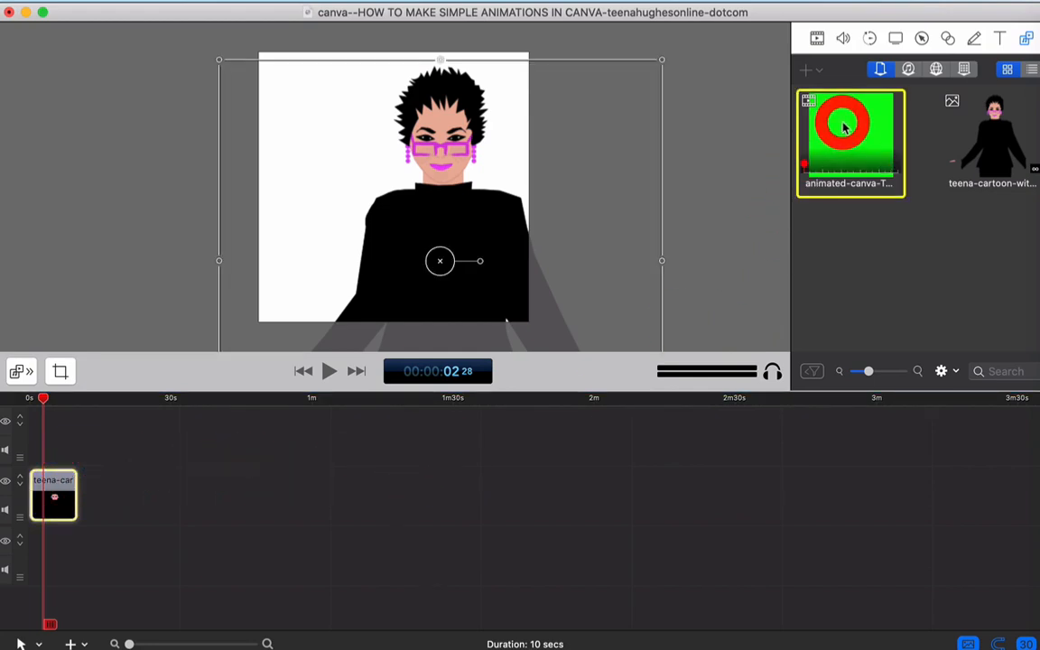
{"action": "left_click_drag", "start_coordinate": [842, 126], "coordinate": [22, 430]}
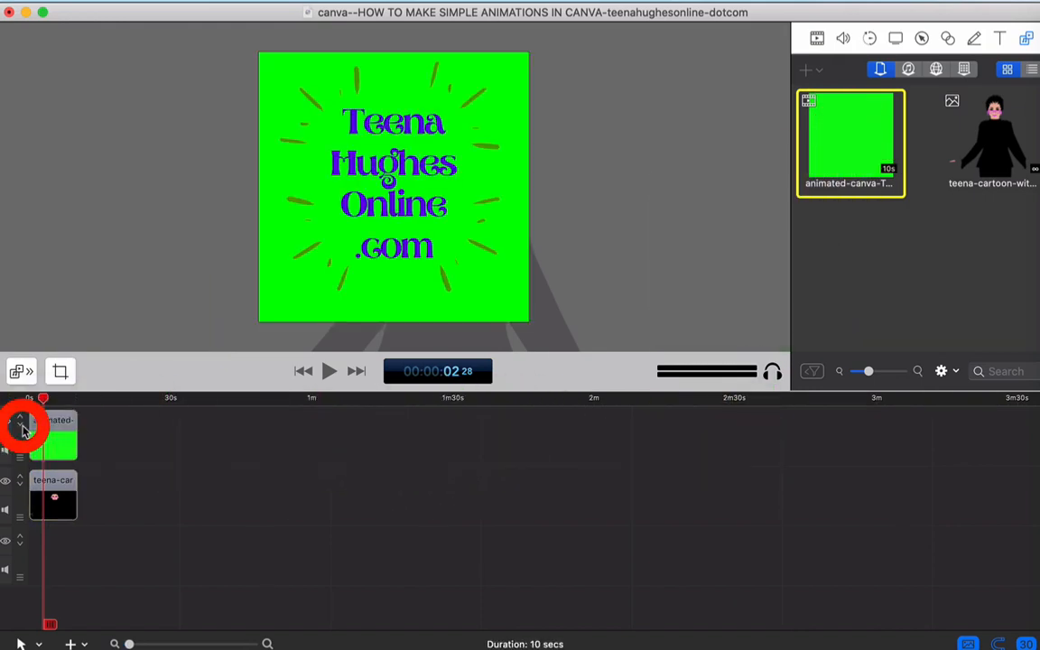
Add the Chroma Key video filter to the green animation clip.
{"action": "left_click", "coordinate": [52, 428]}
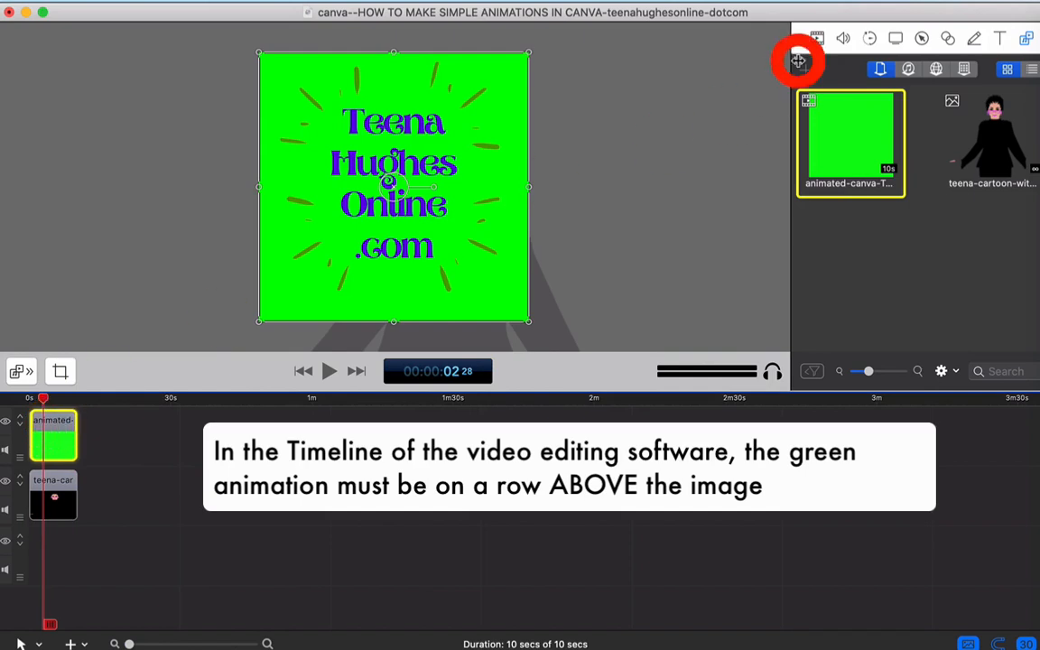
{"action": "left_click", "coordinate": [816, 39]}
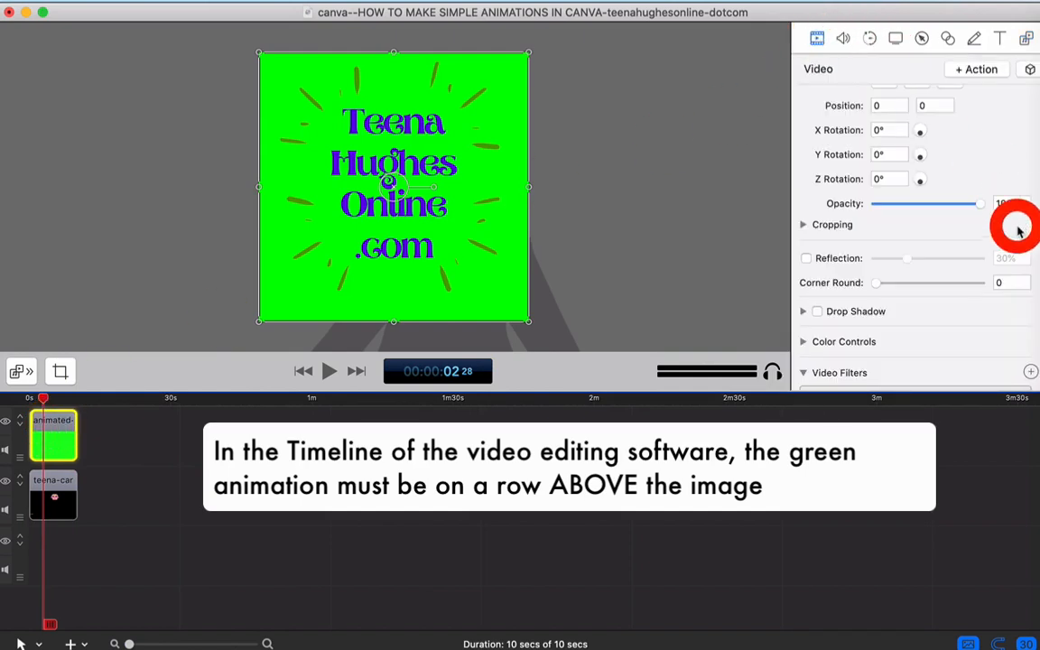
{"action": "scroll", "coordinate": [1015, 253], "scroll_direction": "down", "scroll_amount": 3}
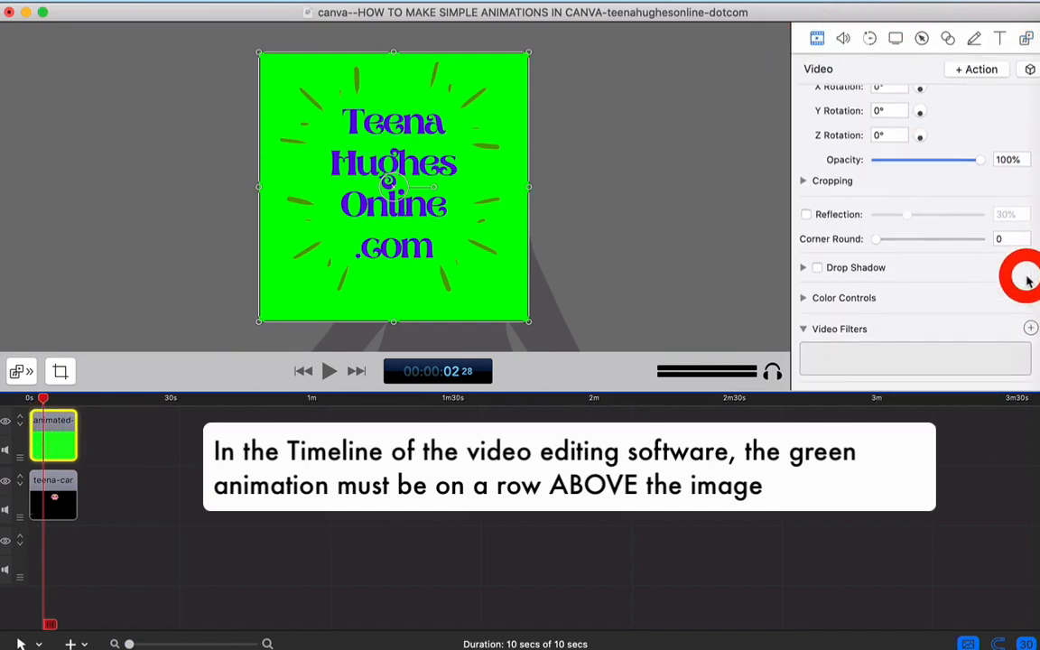
{"action": "left_click", "coordinate": [1030, 334]}
{"action": "left_click", "coordinate": [880, 132]}
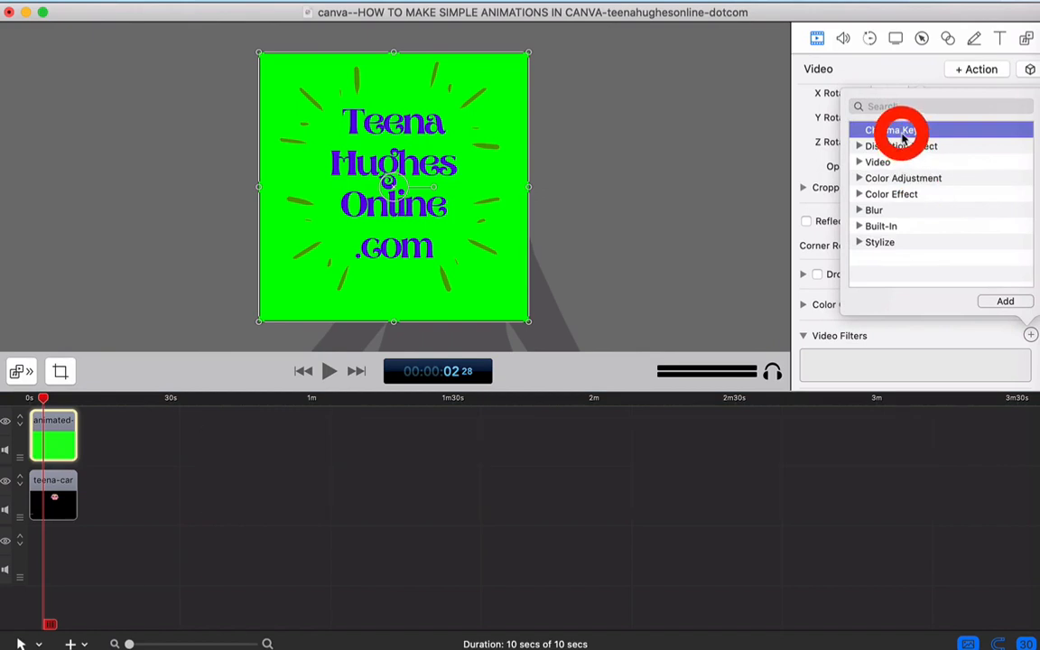
{"action": "left_click", "coordinate": [1004, 300]}
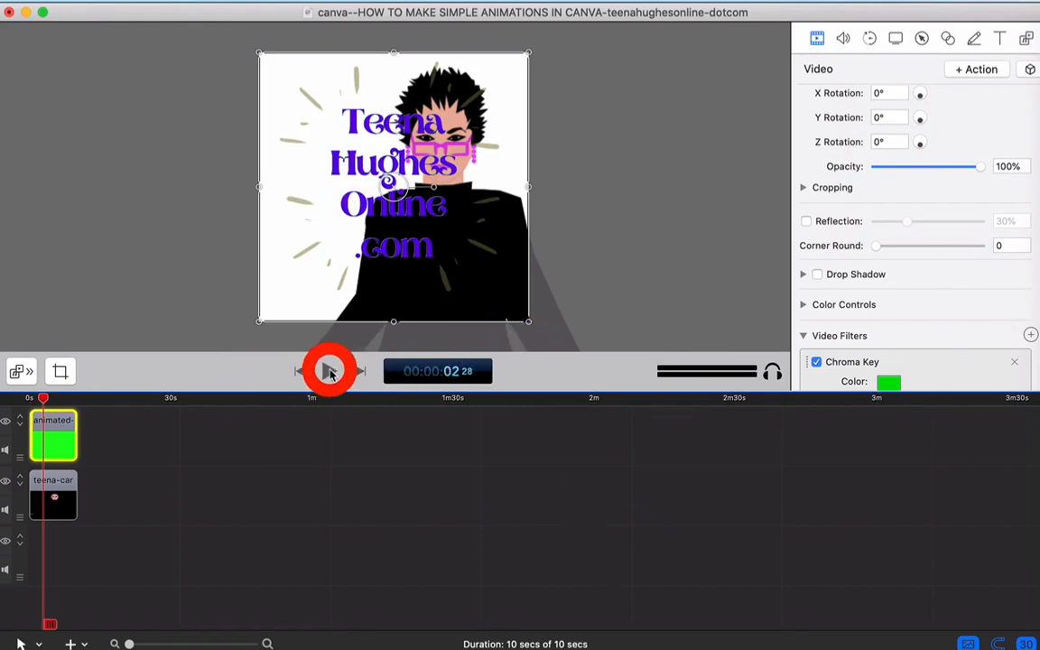
Play the keyed animation over the cartoon image from near the start of the timeline.
{"action": "left_click_drag", "start_coordinate": [42, 395], "coordinate": [33, 396]}
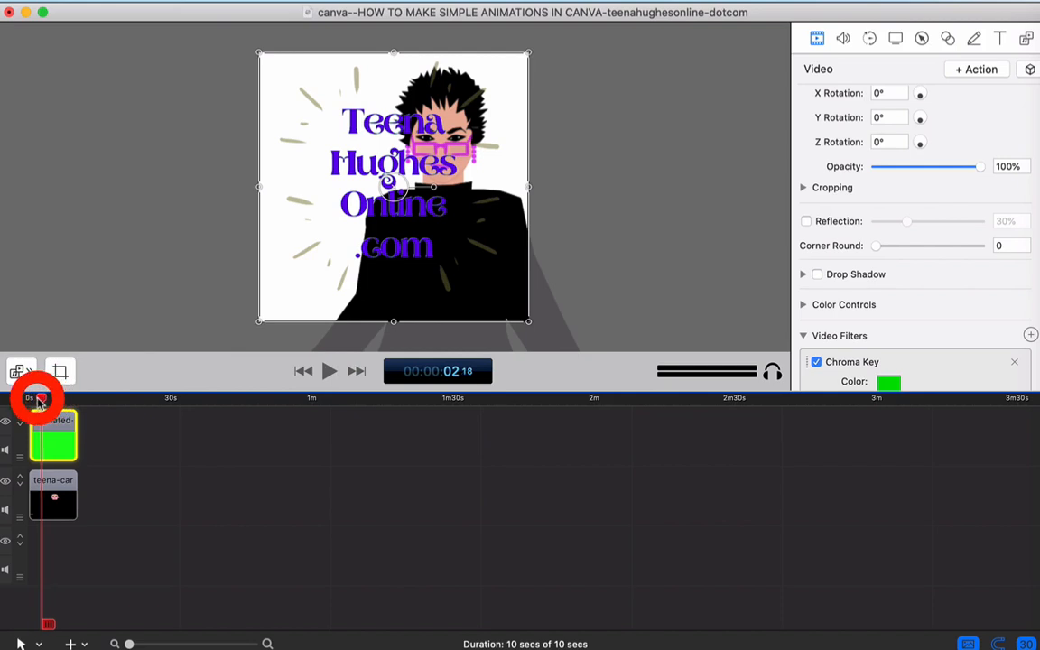
{"action": "left_click", "coordinate": [329, 372]}
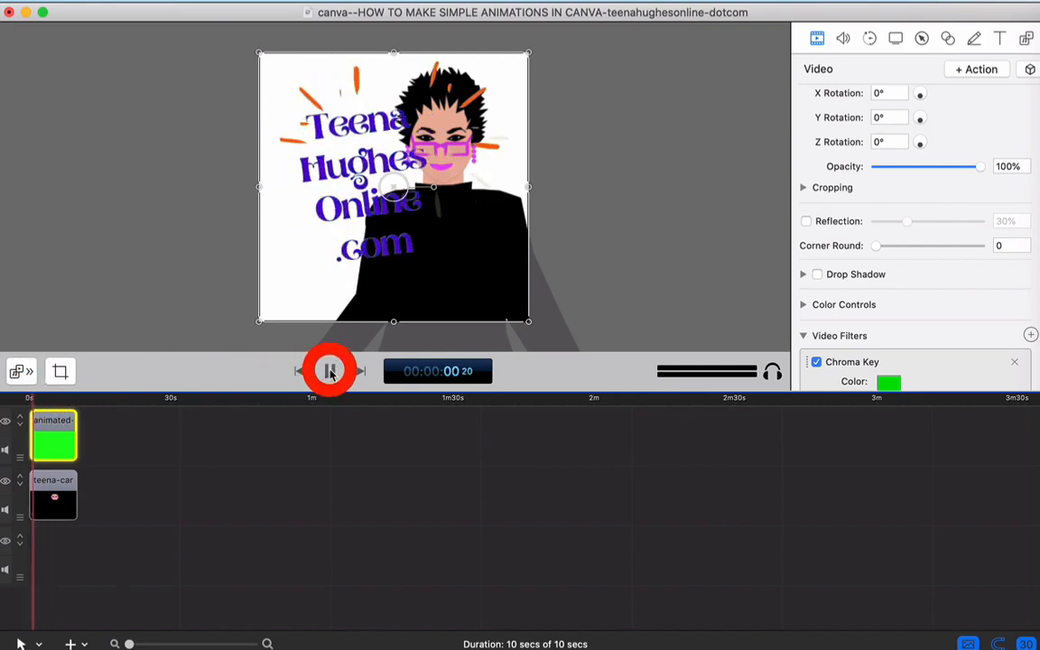
{"action": "left_click", "coordinate": [329, 371]}
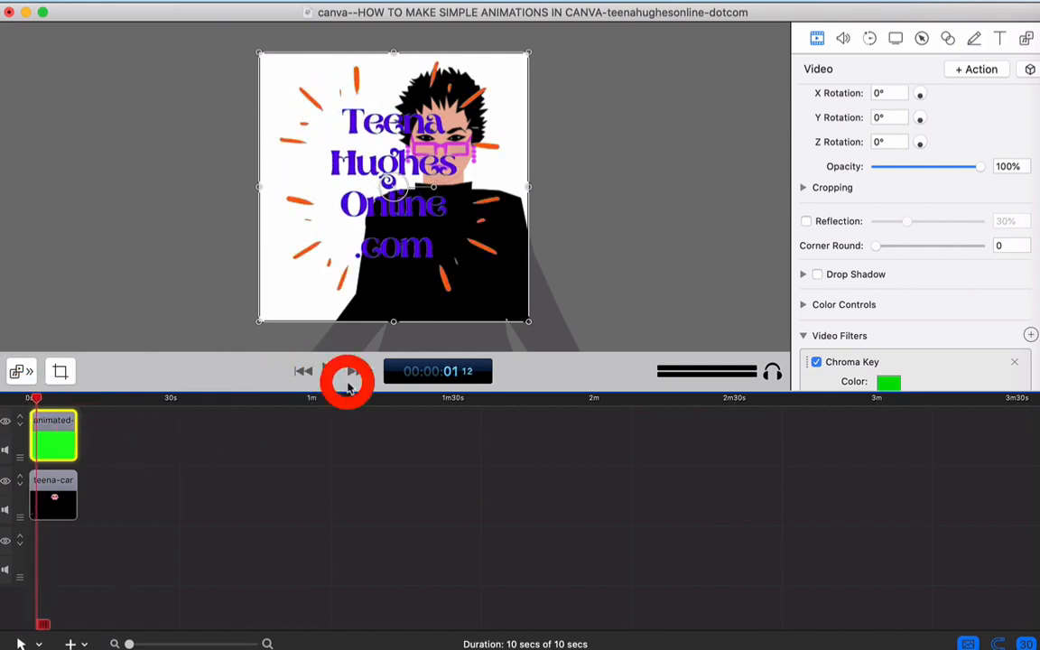
Scale the animation down into the canvas's upper-left corner beside the cartoon's head, and preview the result from the start.
{"action": "left_click_drag", "start_coordinate": [528, 325], "coordinate": [452, 248]}
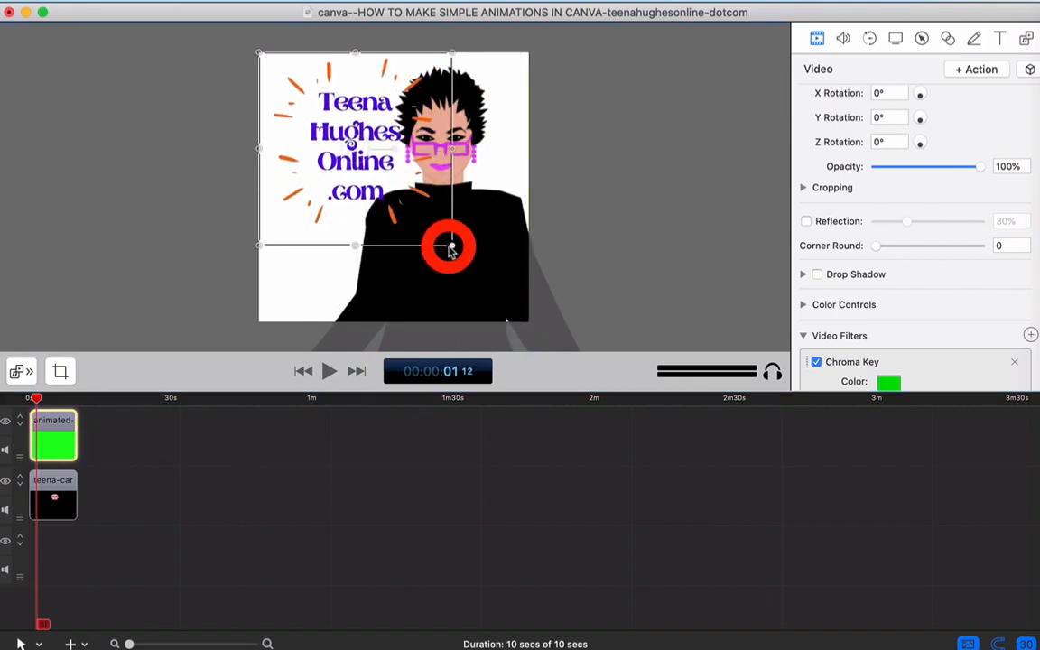
{"action": "left_click_drag", "start_coordinate": [451, 248], "coordinate": [392, 205]}
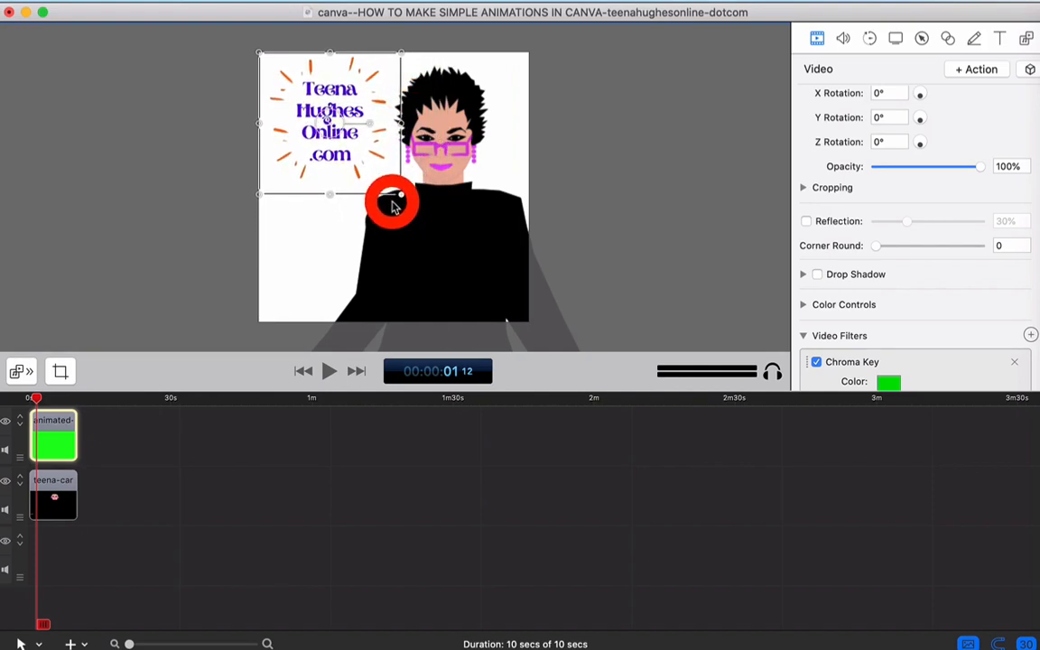
{"action": "left_click", "coordinate": [205, 273]}
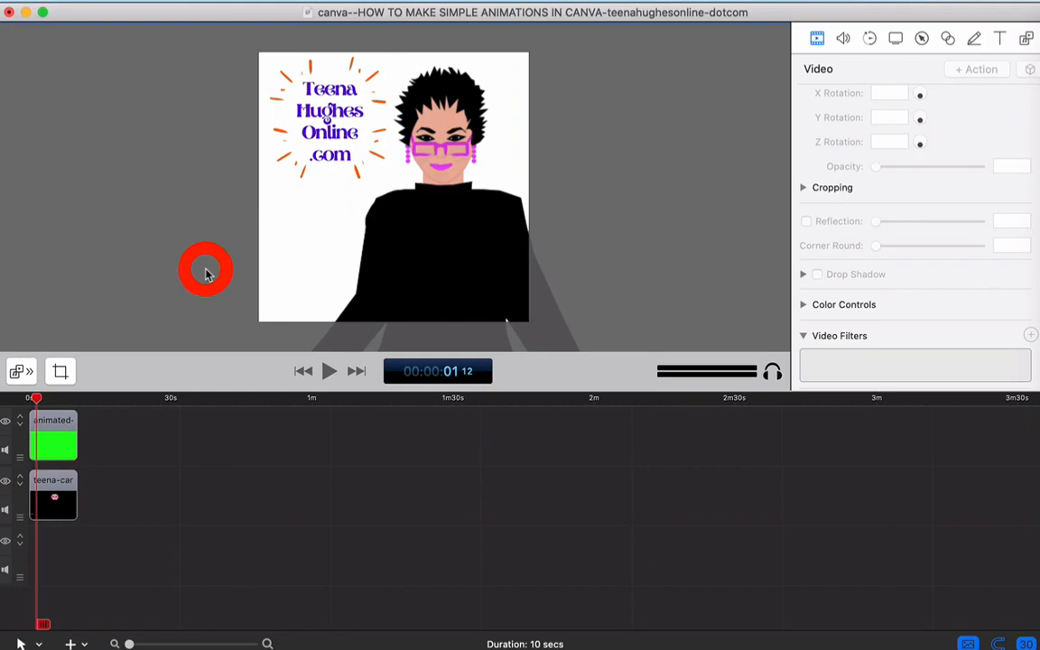
{"action": "left_click", "coordinate": [25, 398]}
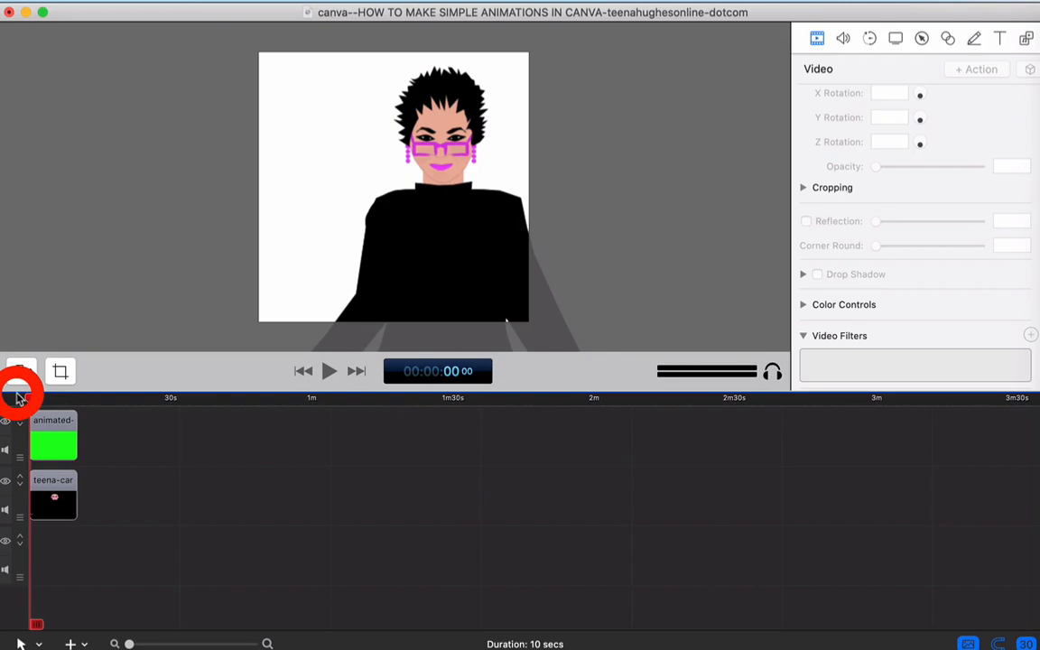
{"action": "key", "text": "space"}
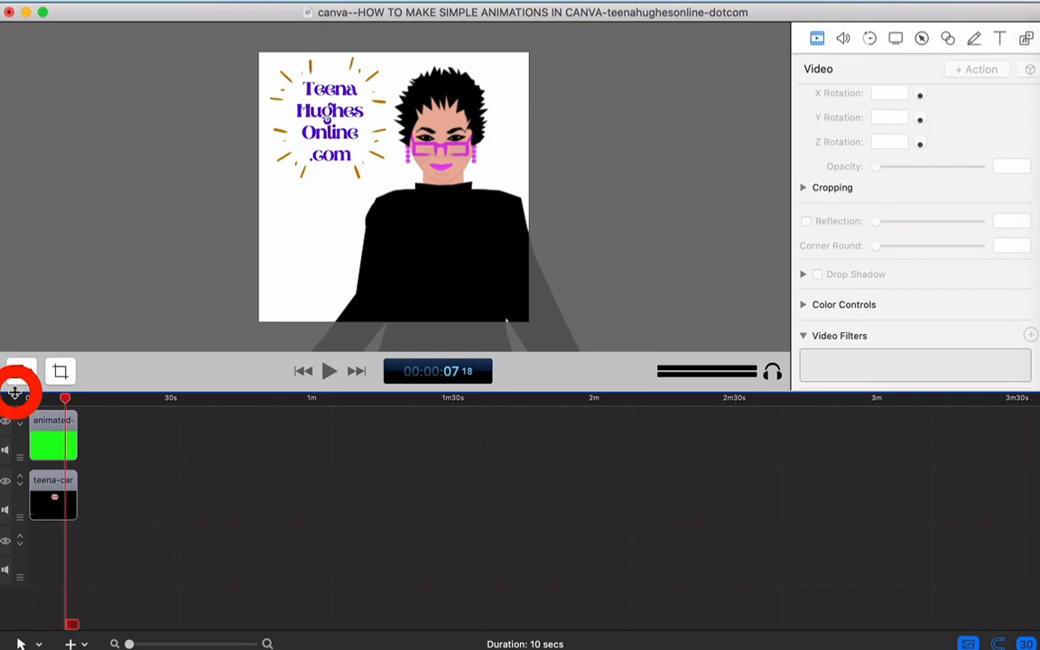
Set the animation clip's duration to 5 seconds in the Clip Inspector.
{"action": "left_click", "coordinate": [51, 422]}
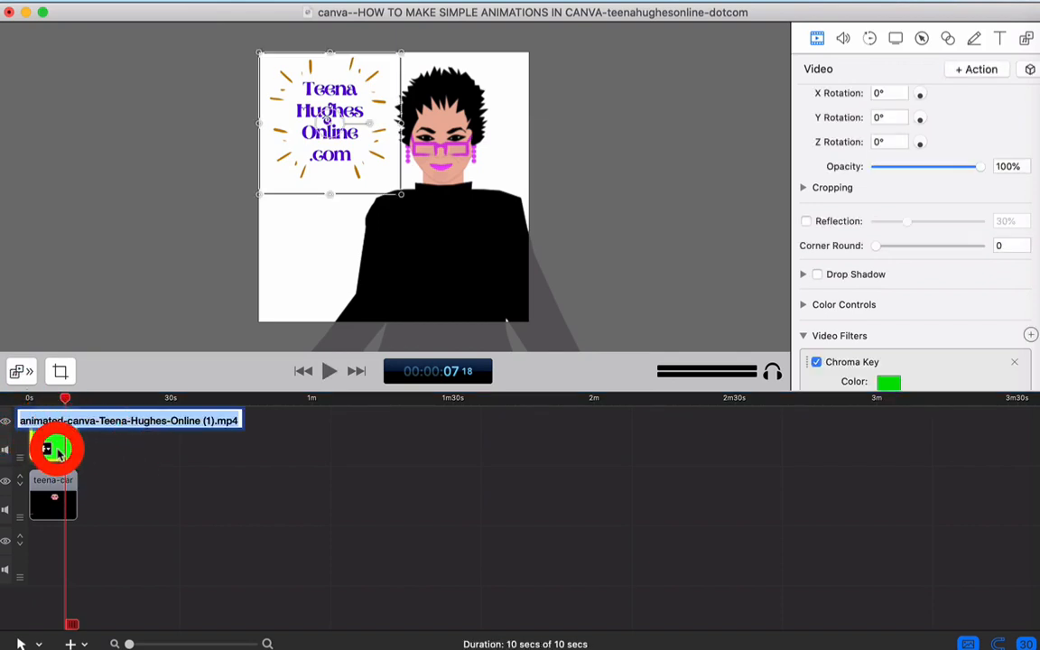
{"action": "double_click", "coordinate": [55, 447]}
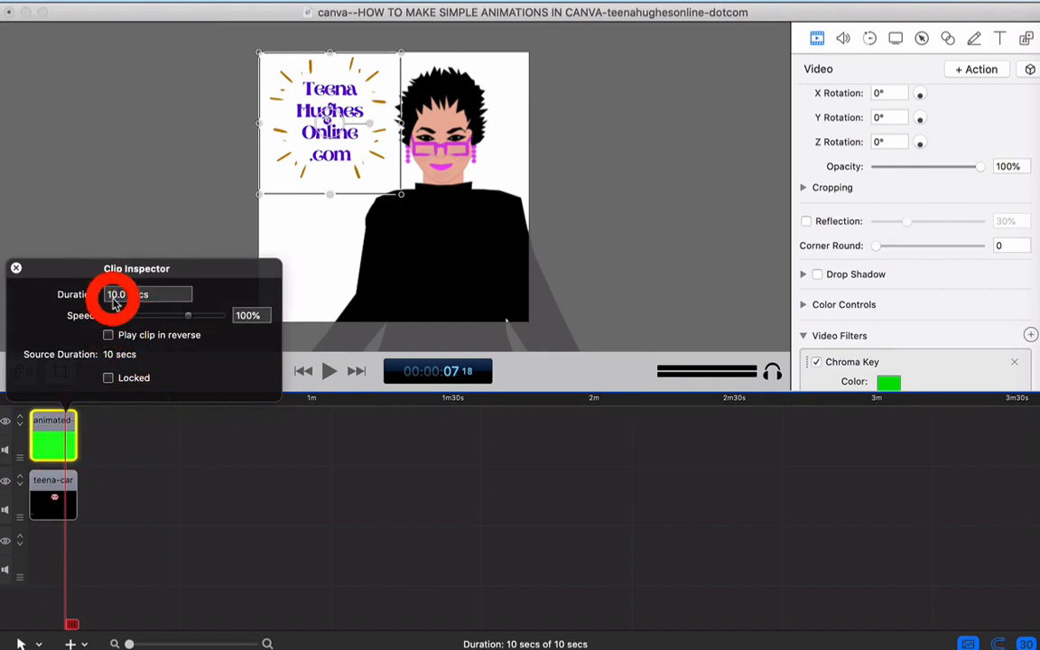
{"action": "left_click_drag", "start_coordinate": [116, 295], "coordinate": [97, 295]}
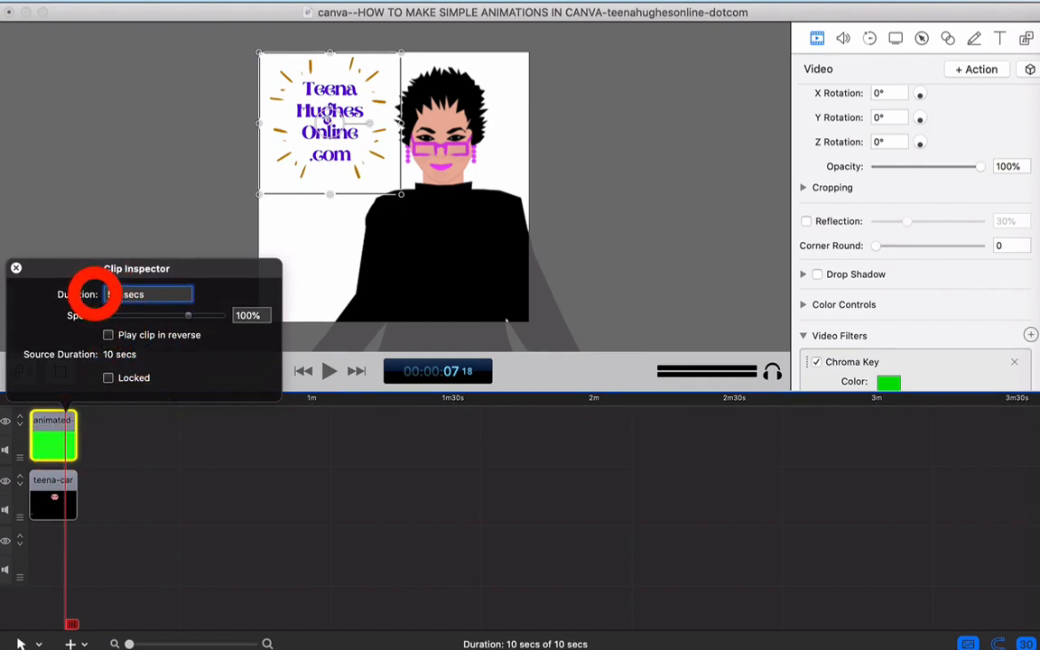
{"action": "type", "text": "5"}
{"action": "key", "text": "Return"}
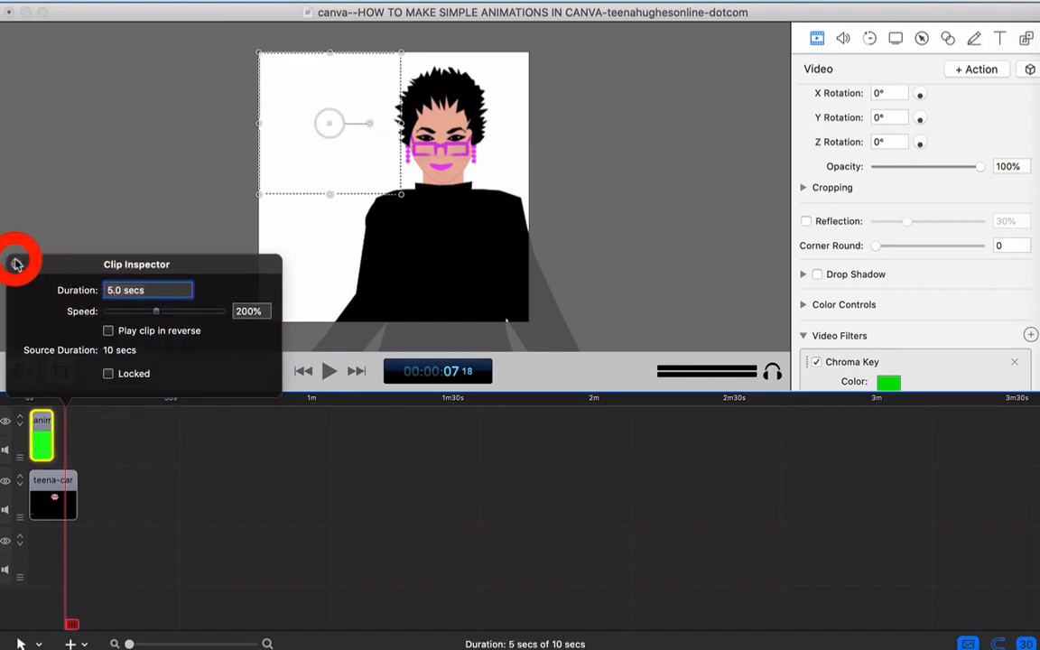
{"action": "left_click", "coordinate": [15, 262]}
Shorten the cartoon image clip to end with the animation clip at 5 seconds, and play the timeline from the start.
{"action": "left_click", "coordinate": [71, 479]}
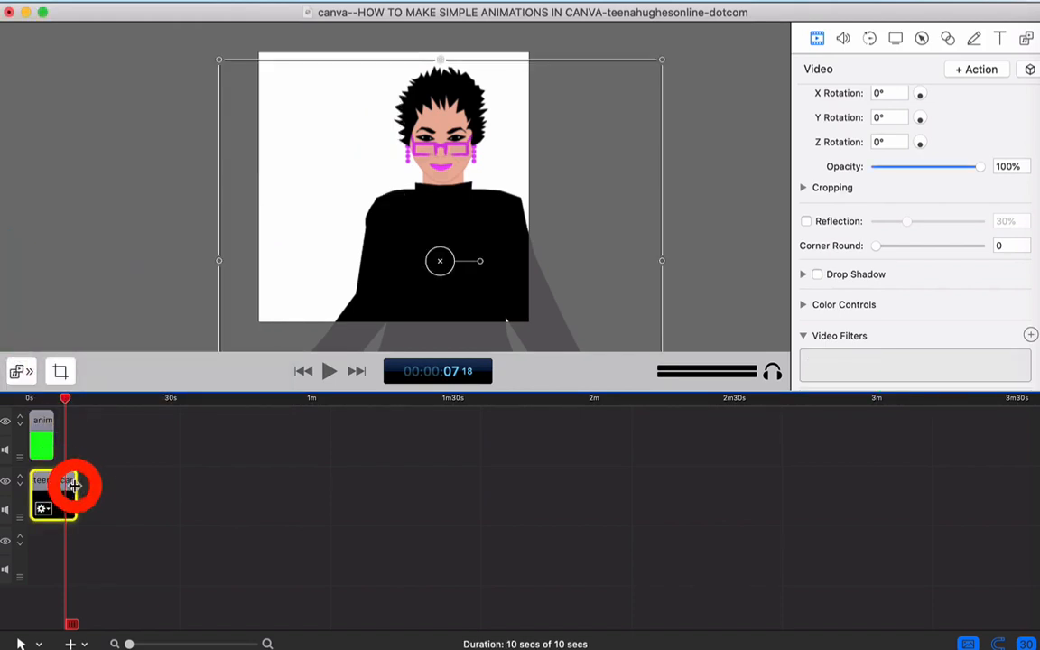
{"action": "left_click_drag", "start_coordinate": [73, 485], "coordinate": [46, 481]}
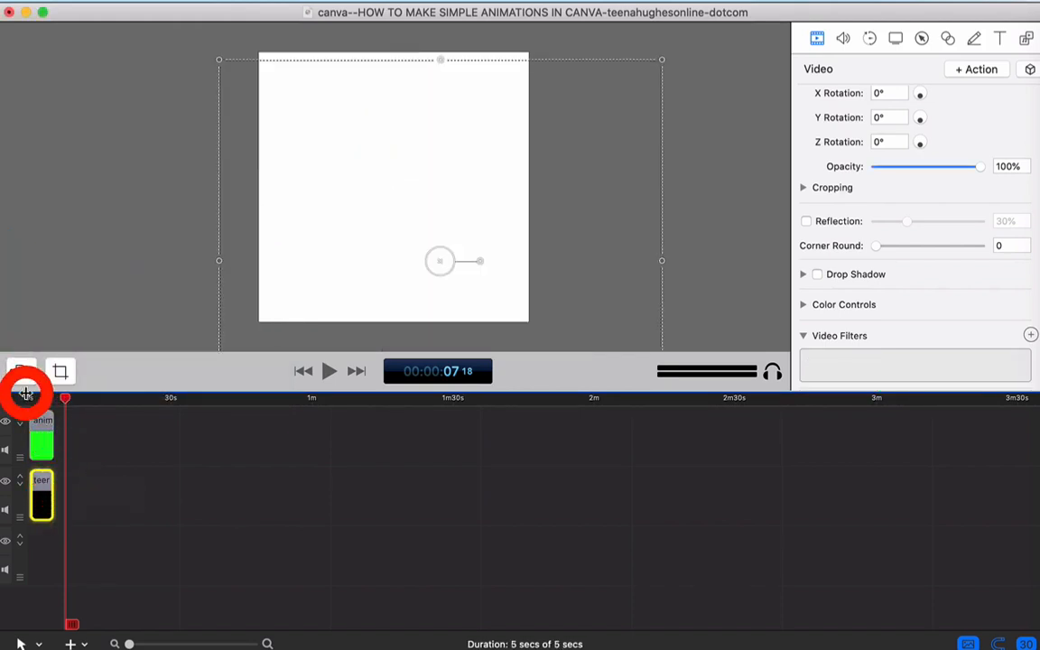
{"action": "left_click", "coordinate": [27, 395]}
{"action": "left_click", "coordinate": [27, 210]}
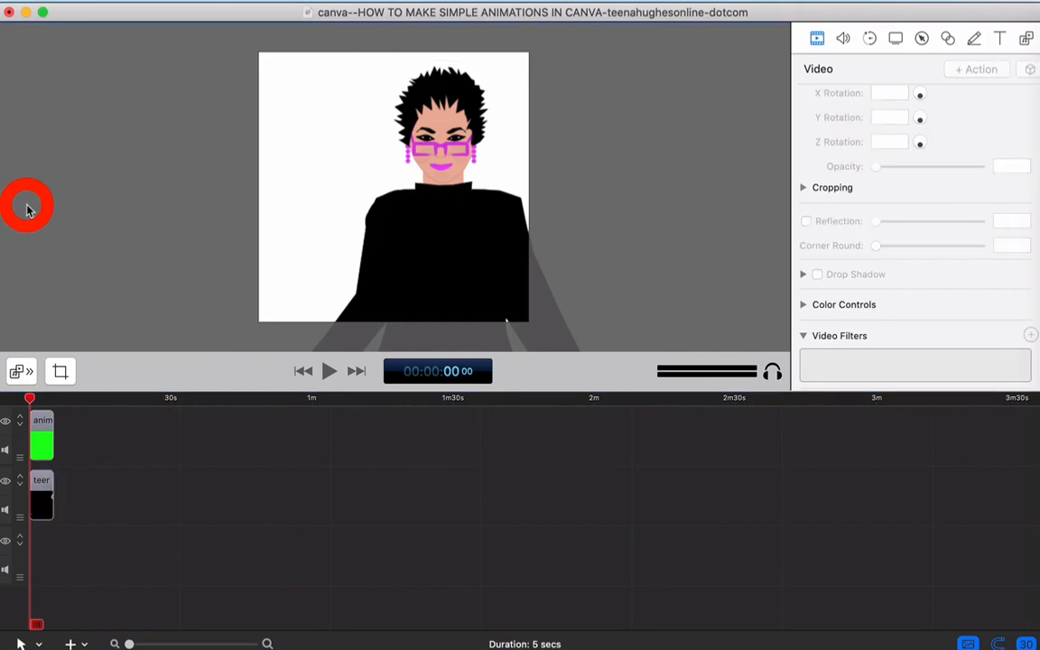
{"action": "key", "text": "space"}
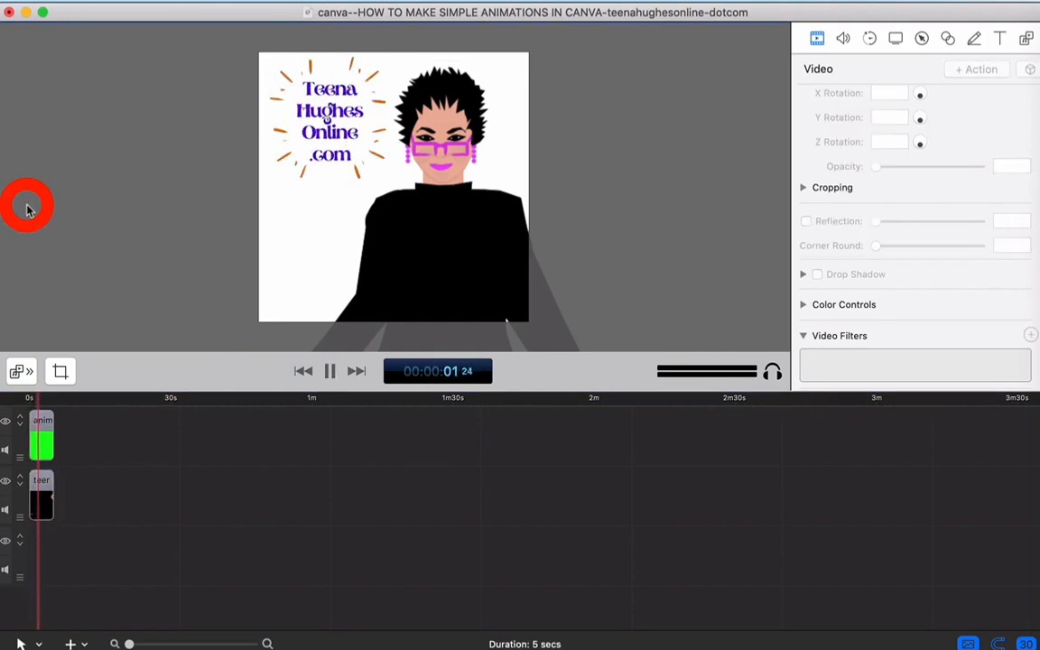